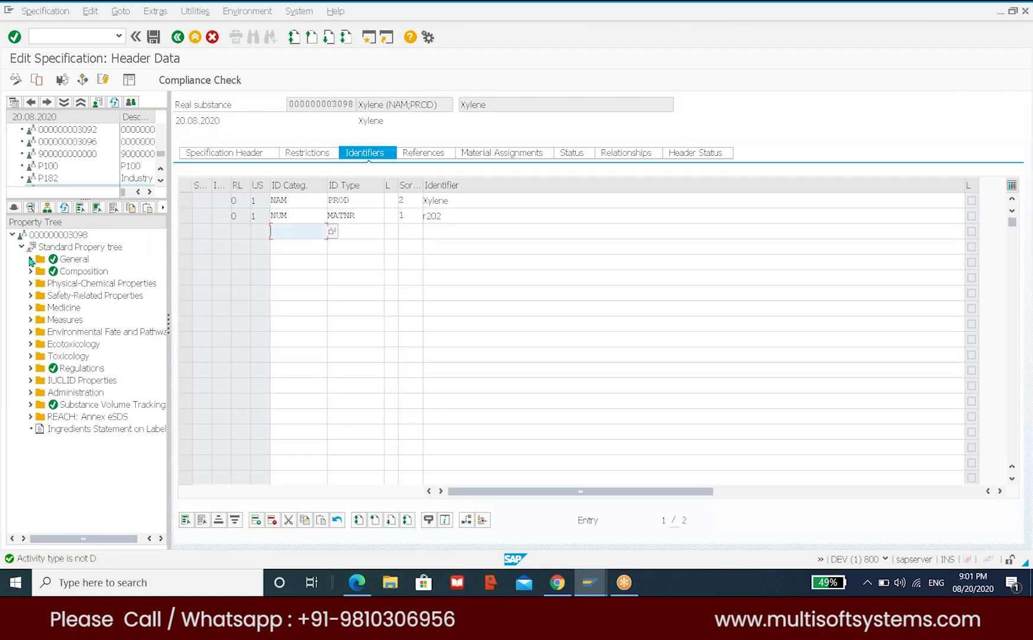
- Assign the phrase "Skin Rashes" to the Skin characteristic of Possible Hazards (Summary) in the General properties
{"action": "left_click", "coordinate": [30, 260]}
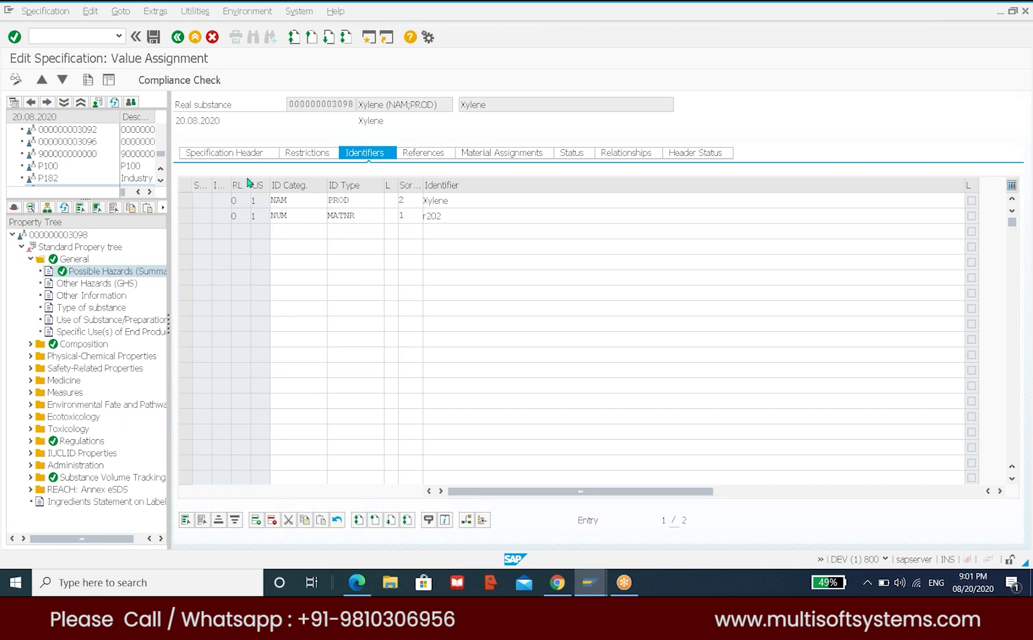
{"action": "left_click", "coordinate": [256, 201]}
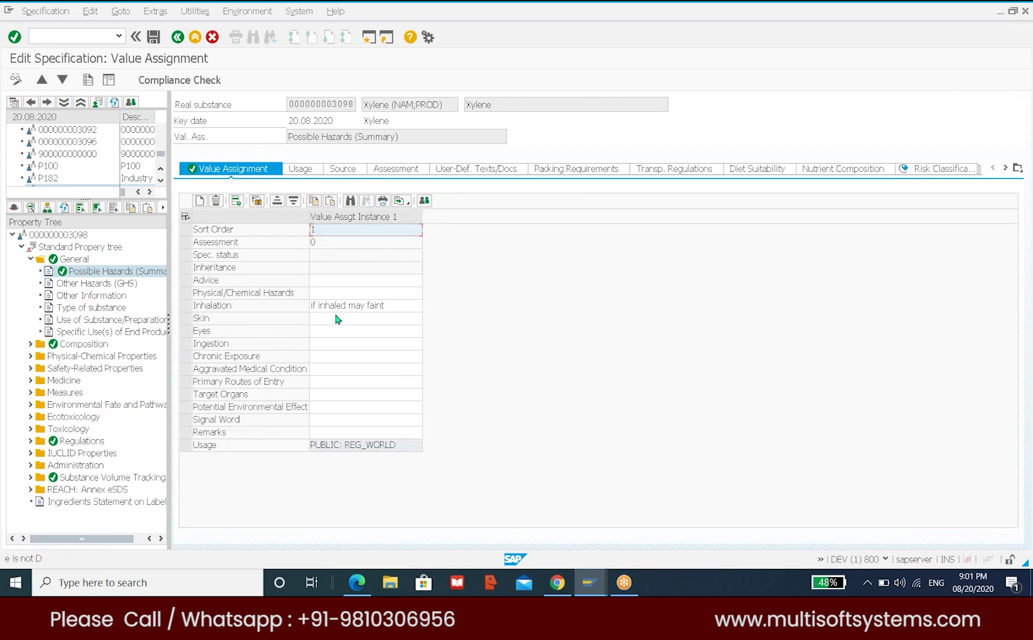
{"action": "left_click", "coordinate": [336, 317]}
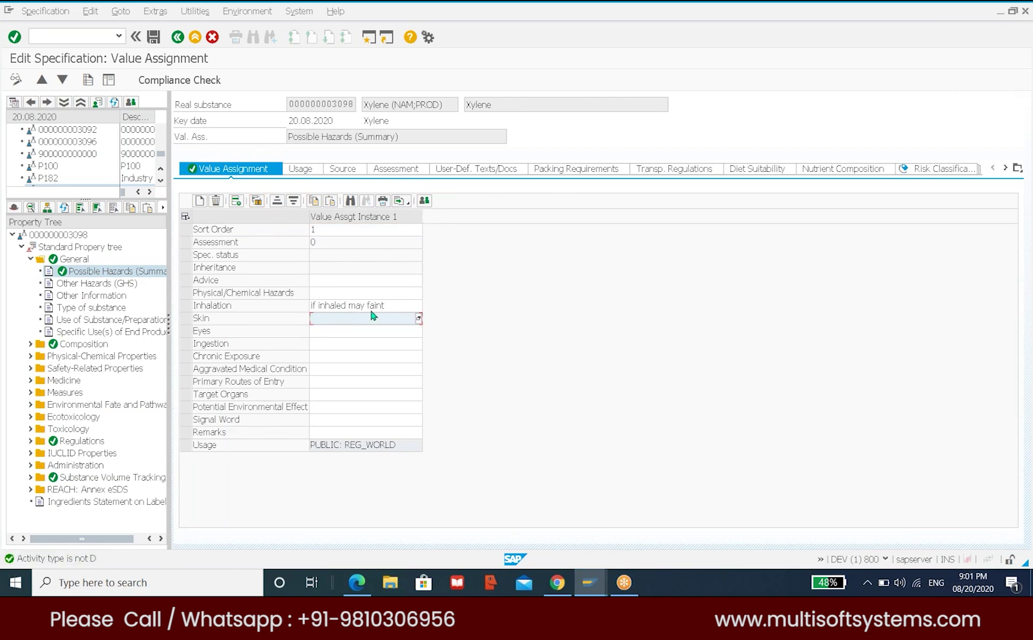
{"action": "left_click", "coordinate": [418, 319]}
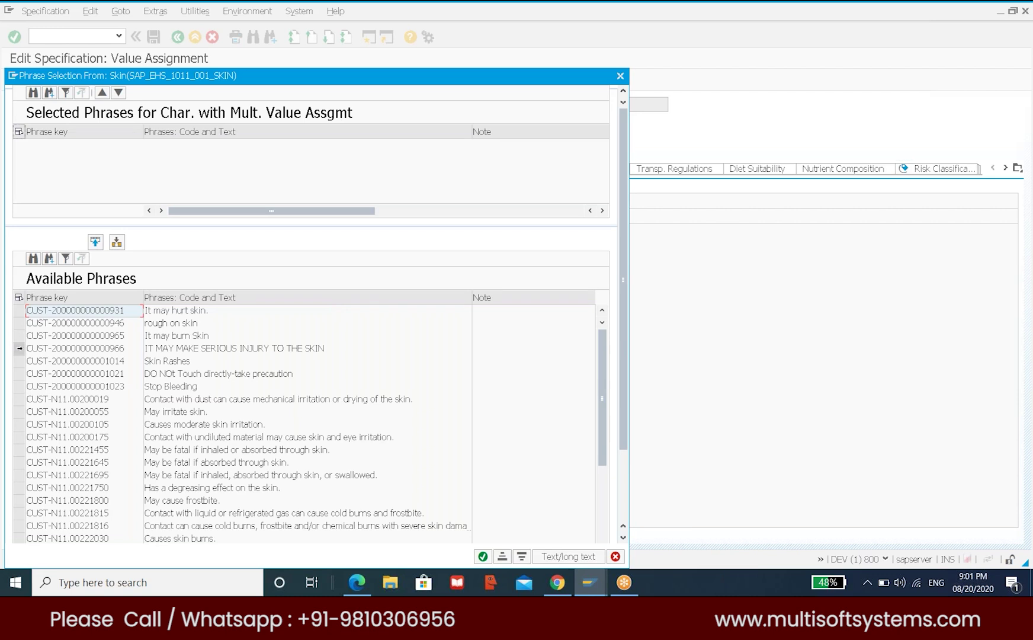
{"action": "left_click", "coordinate": [20, 348]}
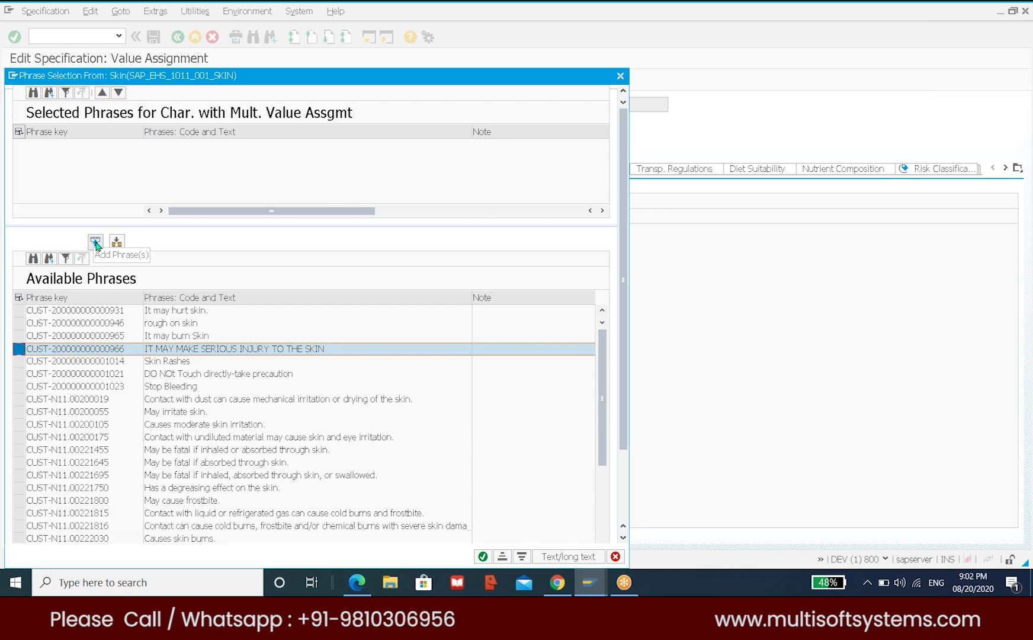
{"action": "left_click", "coordinate": [168, 363]}
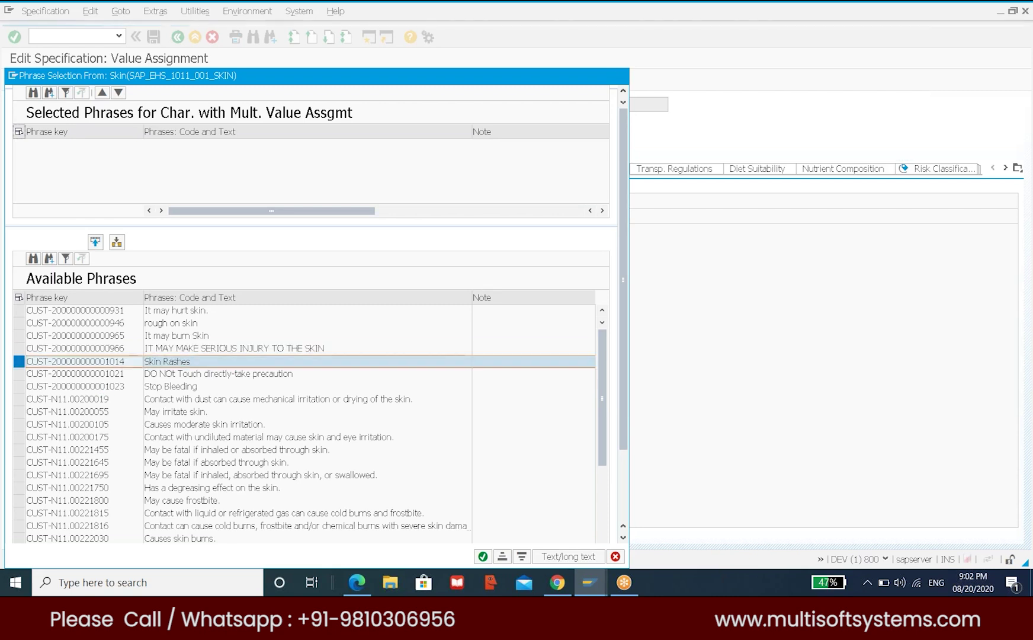
{"action": "double_click", "coordinate": [169, 361]}
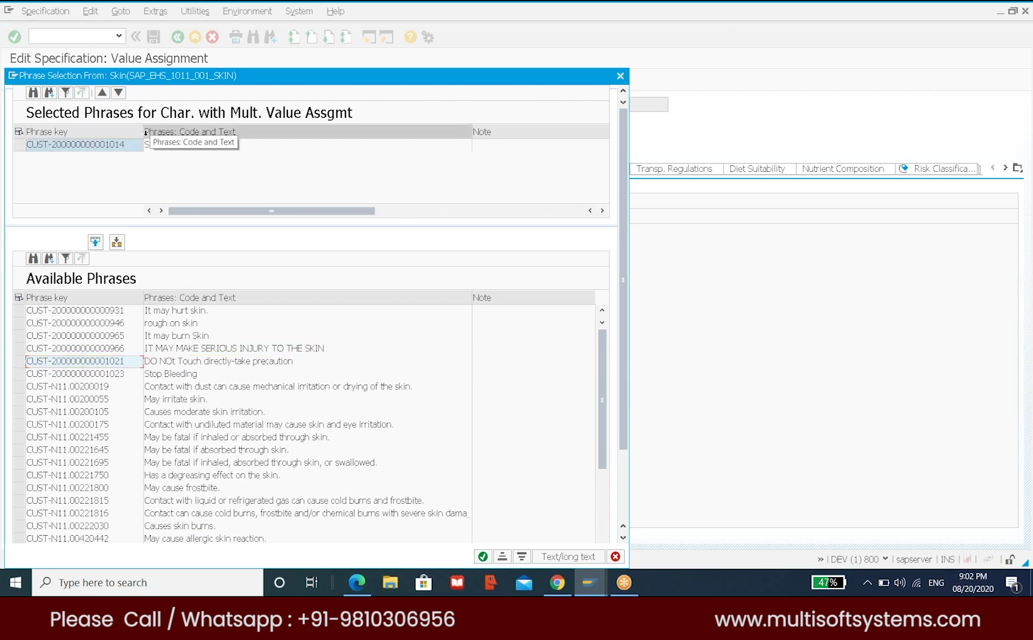
{"action": "left_click", "coordinate": [483, 557]}
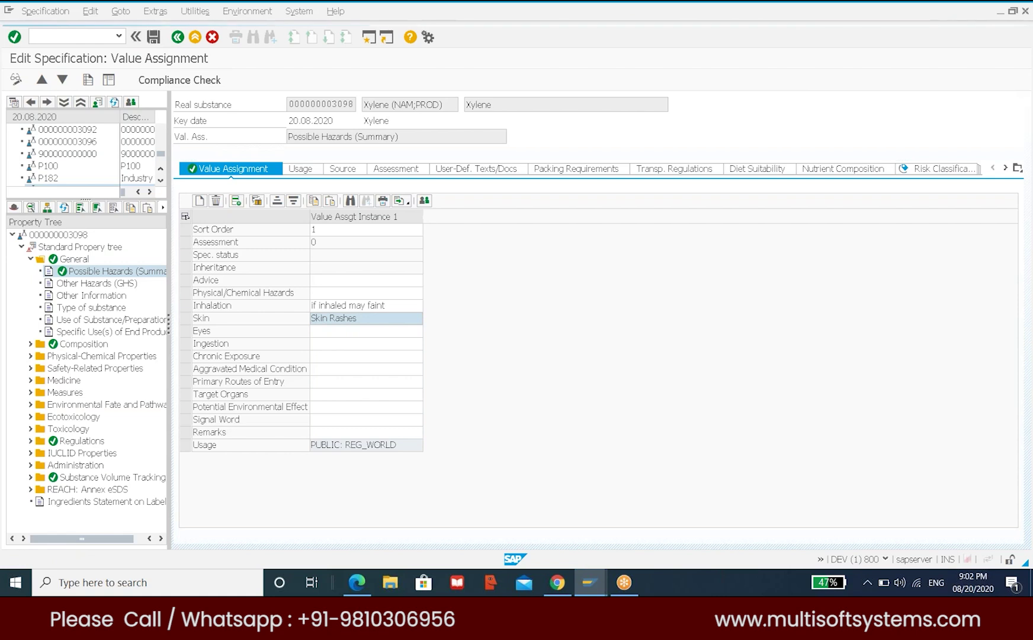
{"action": "left_click", "coordinate": [340, 318]}
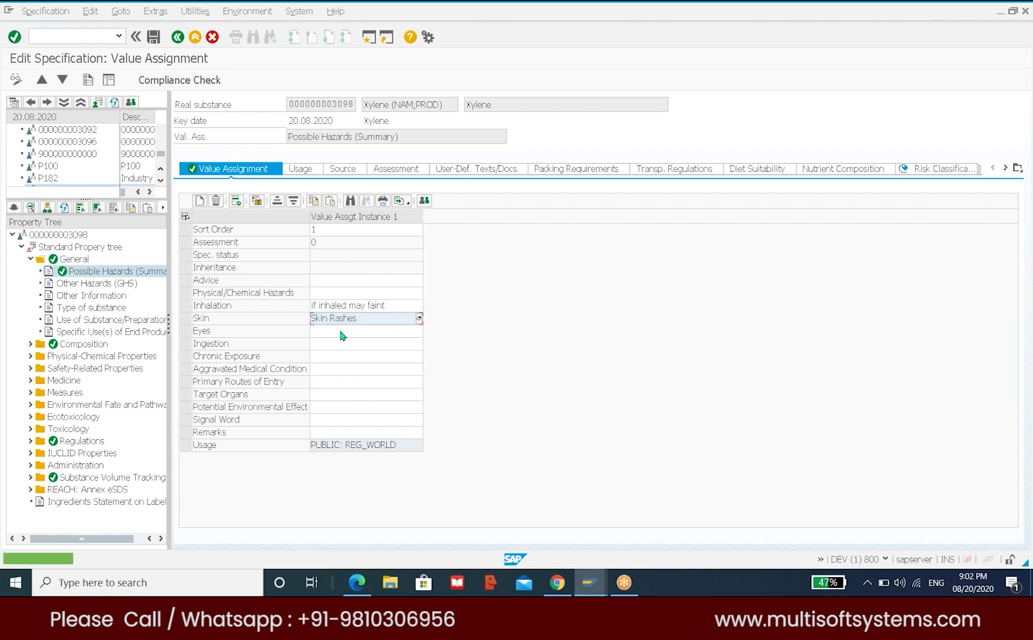
- Add the Inhalation phrases "Due to the viscosity, this product does not present an aspiration hazard." and "May be fatal if inhaled."
{"action": "left_click", "coordinate": [383, 305]}
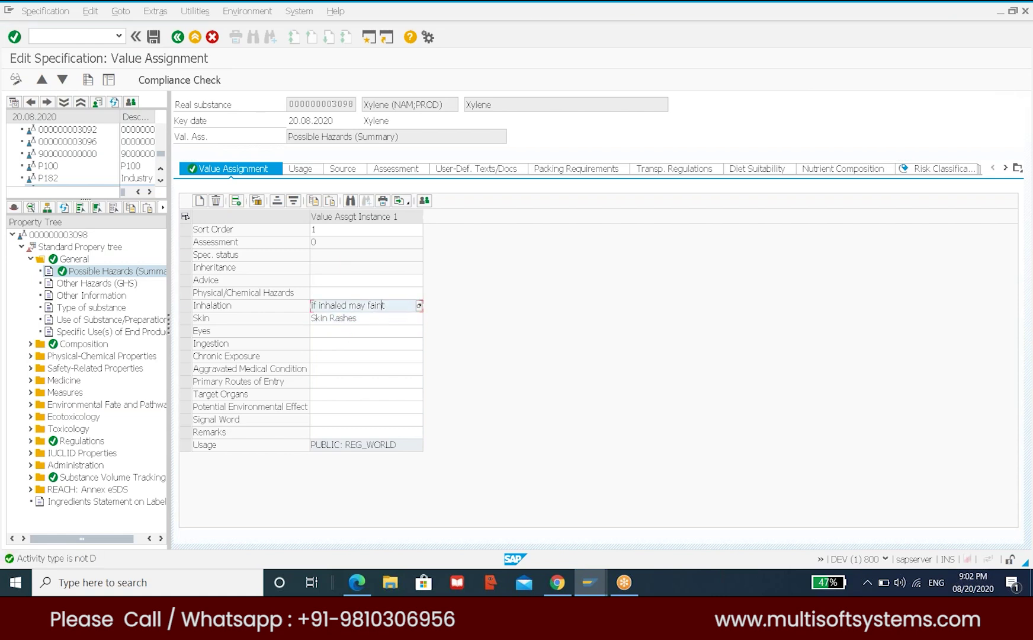
{"action": "left_click", "coordinate": [420, 305]}
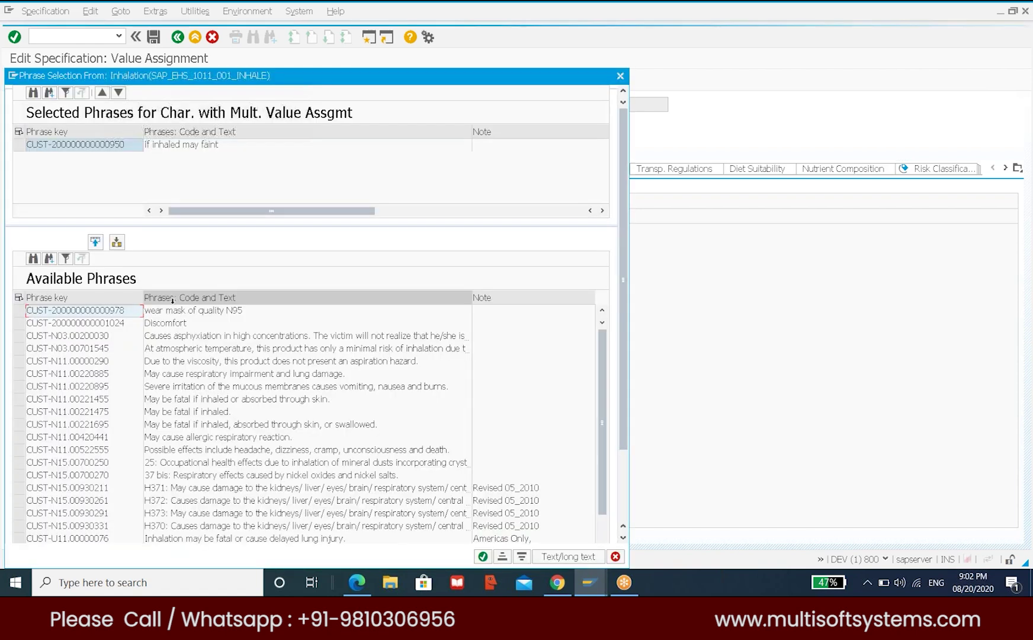
{"action": "double_click", "coordinate": [162, 362]}
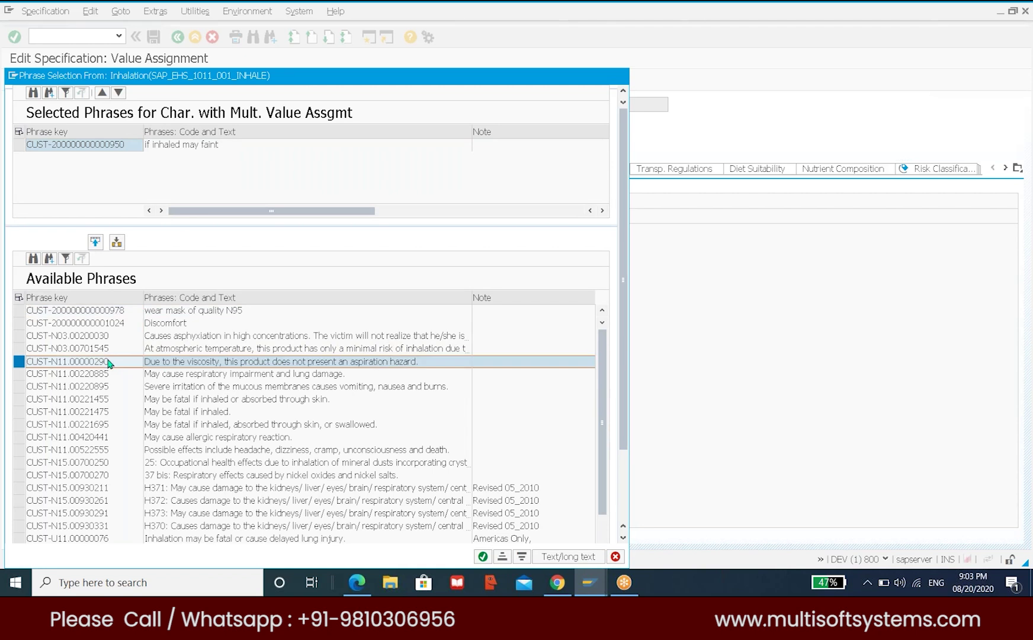
{"action": "double_click", "coordinate": [142, 399]}
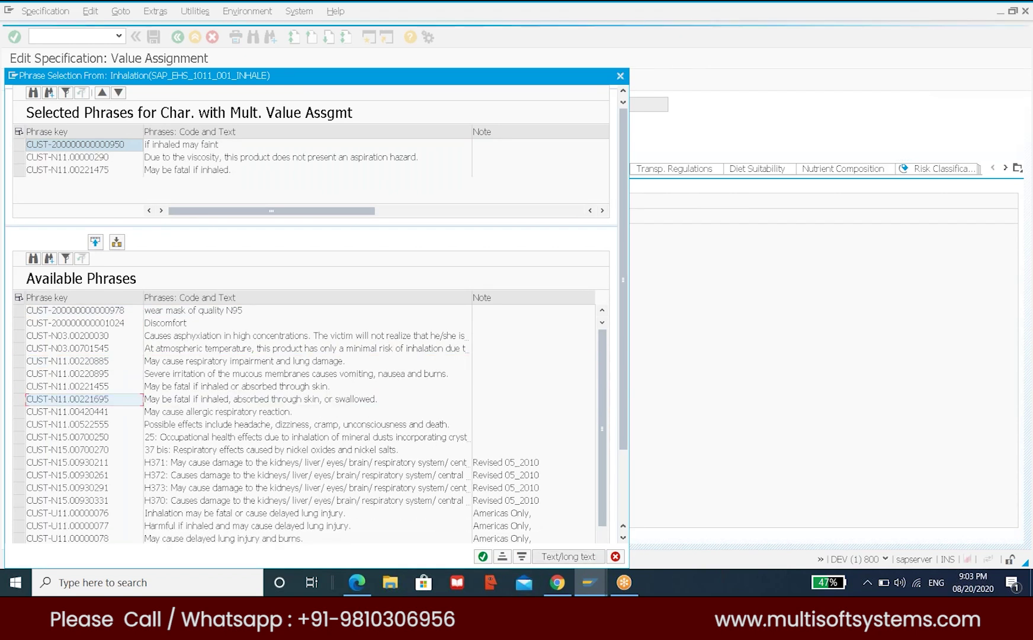
{"action": "left_click", "coordinate": [482, 556]}
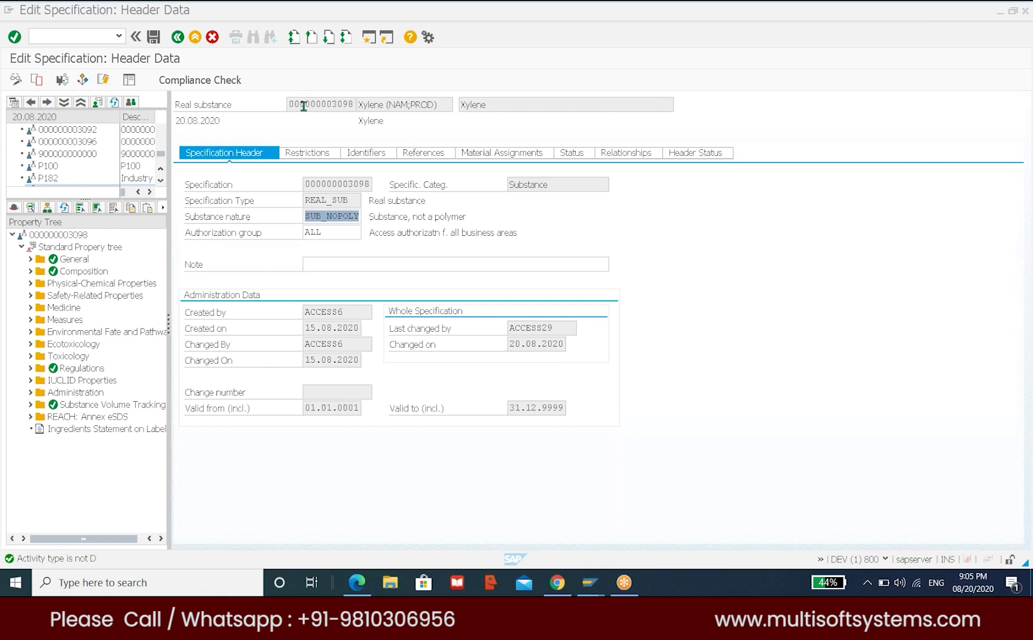
- Show the substance's restrictions and list the ratings available for the PUBLIC entry
{"action": "left_click", "coordinate": [325, 157]}
{"action": "left_click", "coordinate": [325, 153]}
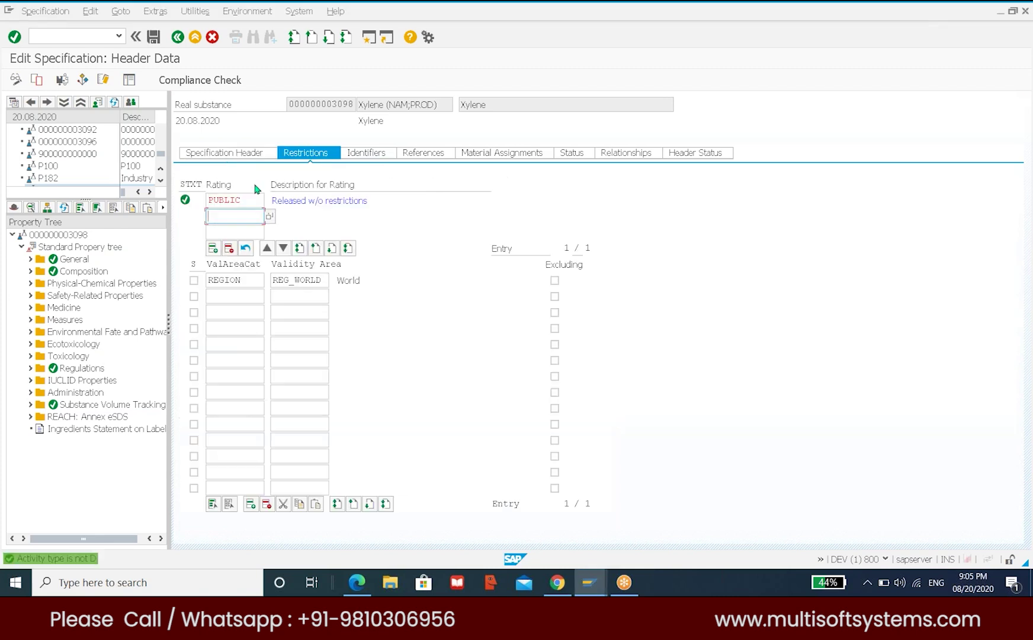
{"action": "left_click", "coordinate": [247, 200]}
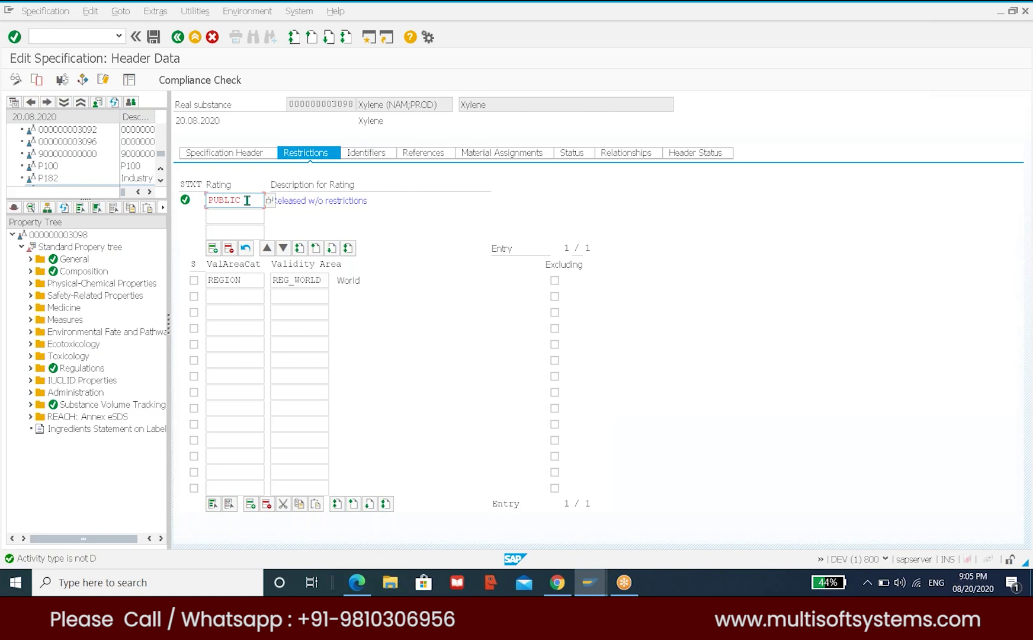
{"action": "left_click", "coordinate": [247, 216]}
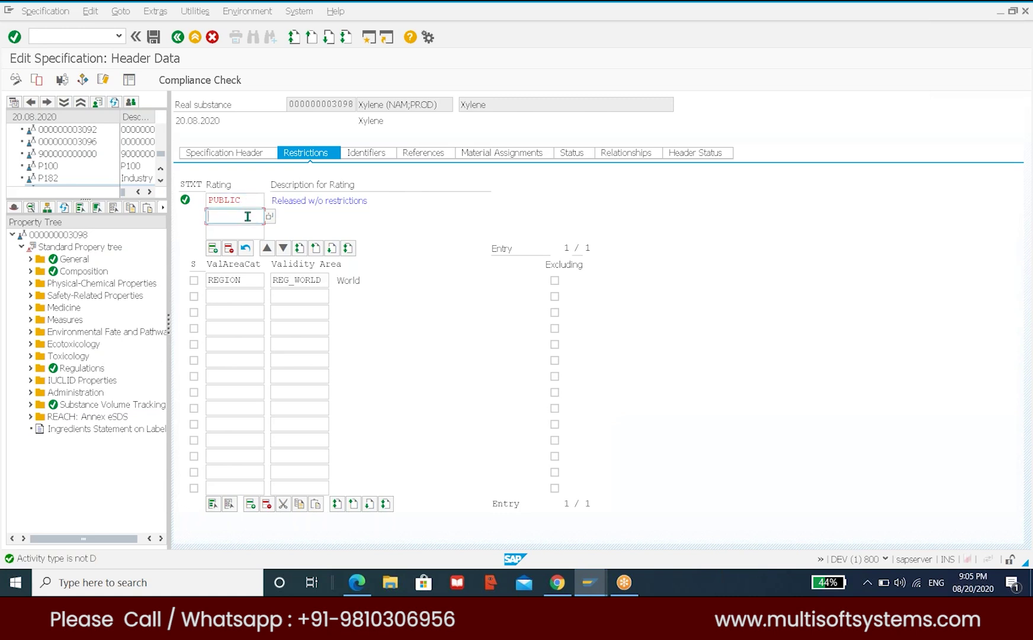
{"action": "left_click", "coordinate": [256, 200]}
{"action": "key", "text": "Return"}
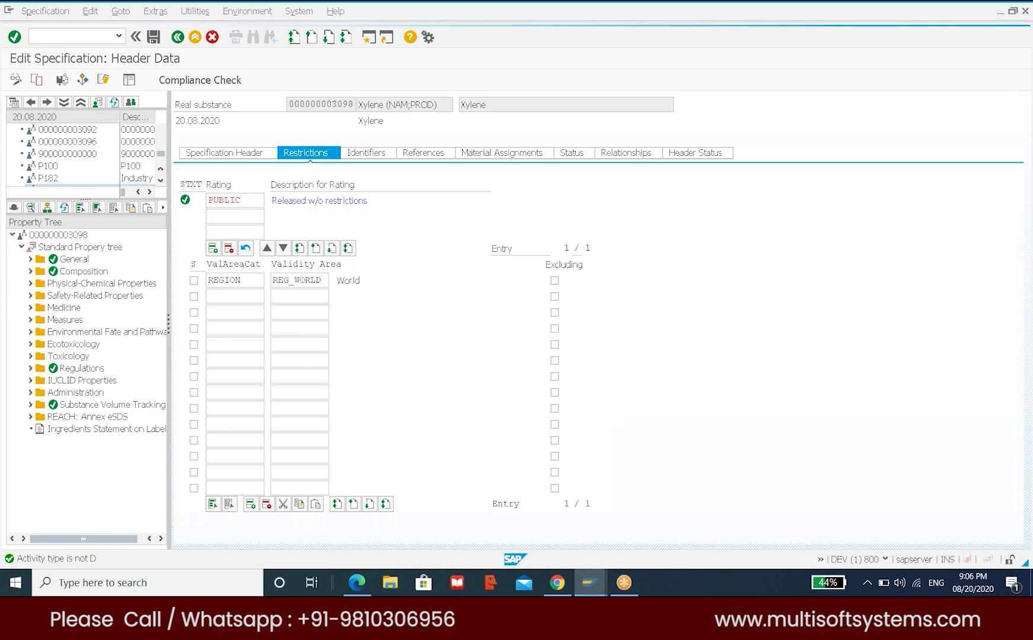
{"action": "key", "text": "F4"}
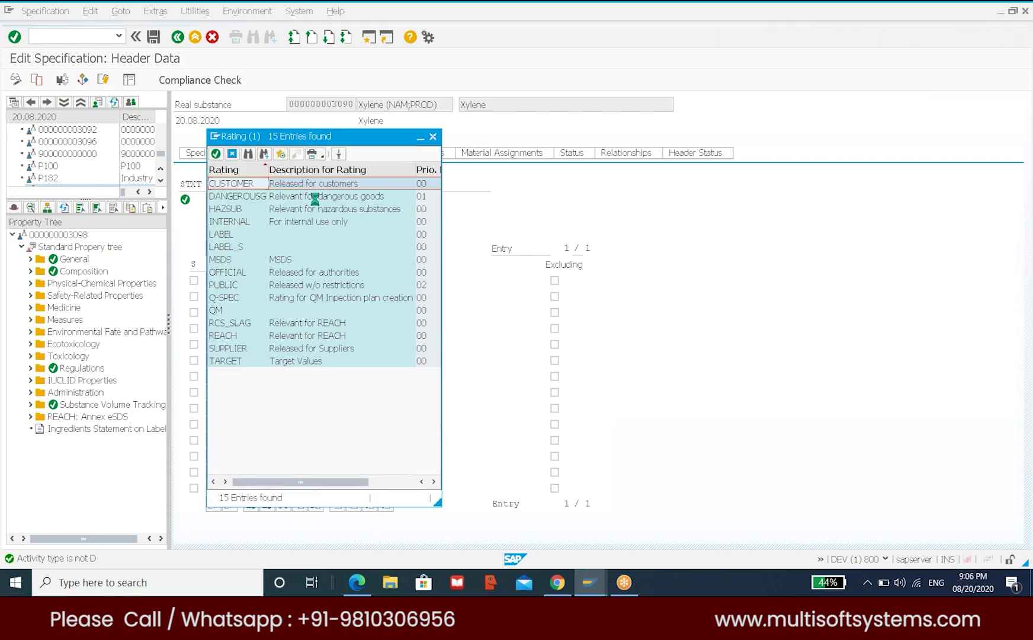
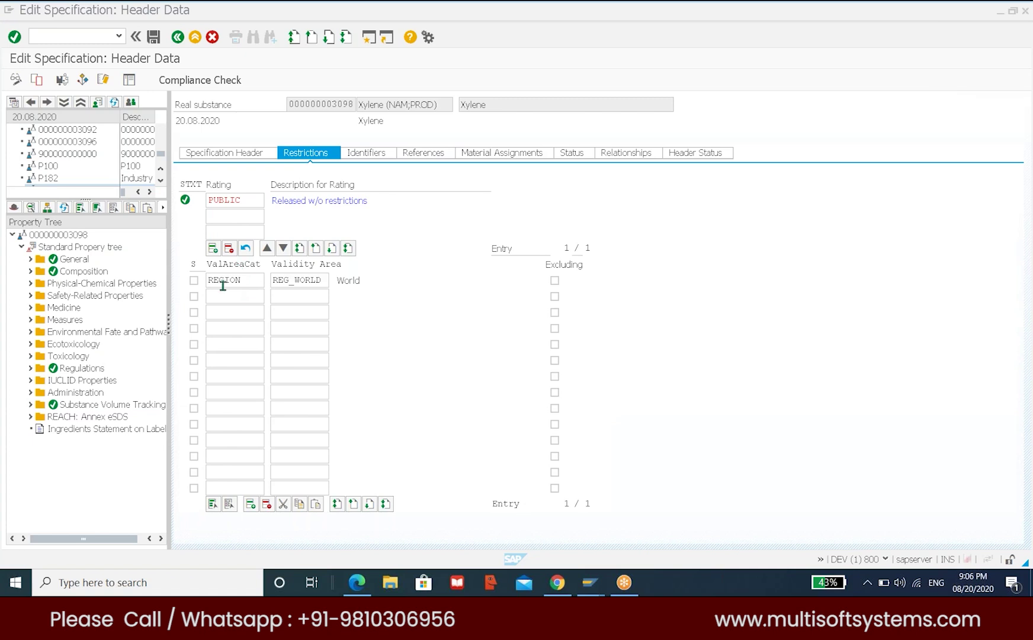
- Examine the validity areas available in the REGION category for the World row
{"action": "left_click", "coordinate": [231, 284]}
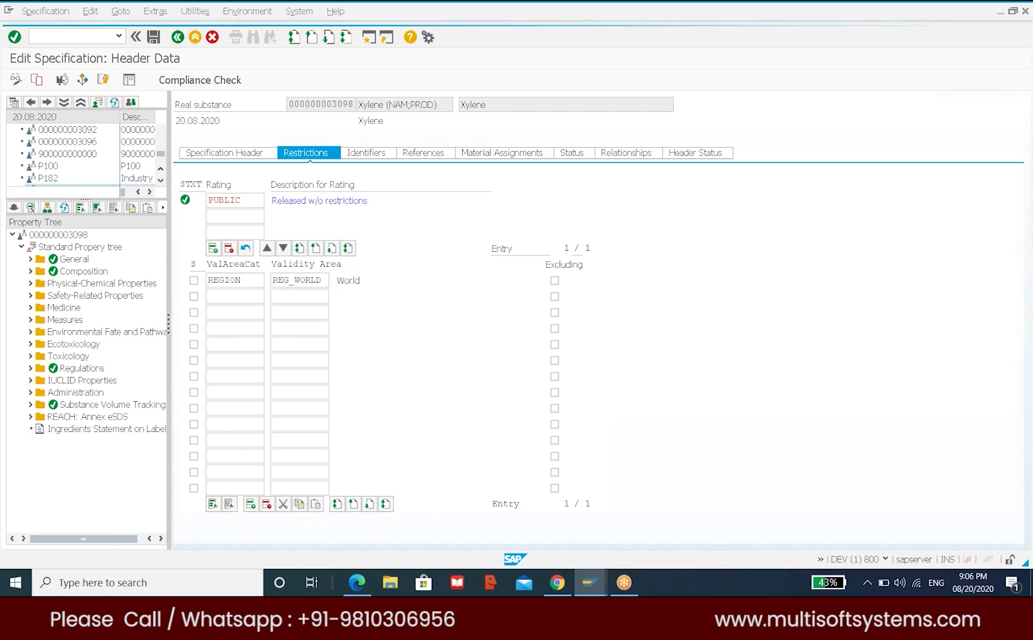
{"action": "key", "text": "F4"}
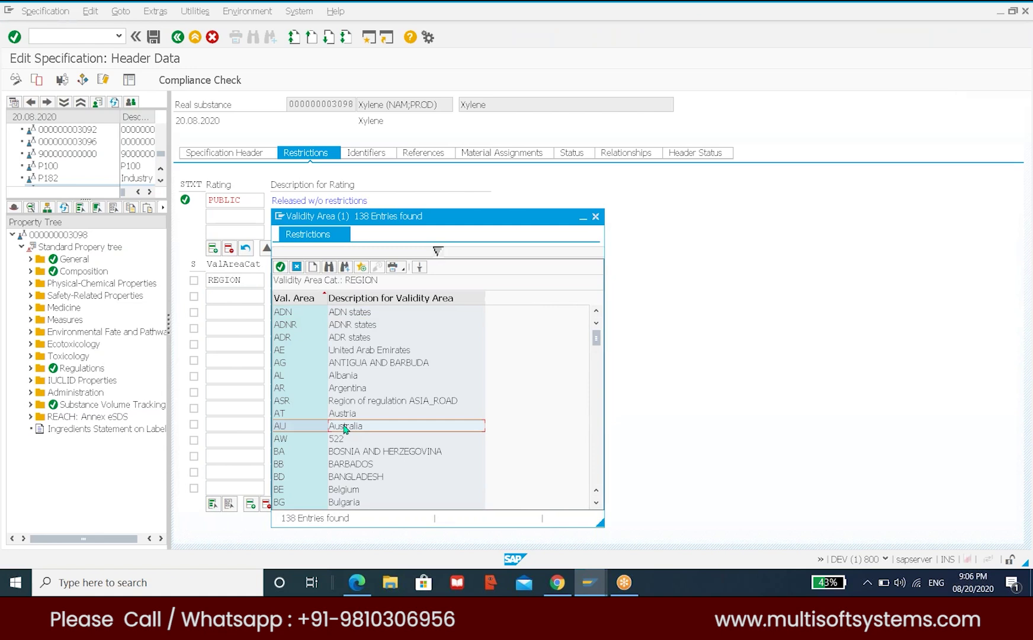
{"action": "left_click", "coordinate": [596, 217]}
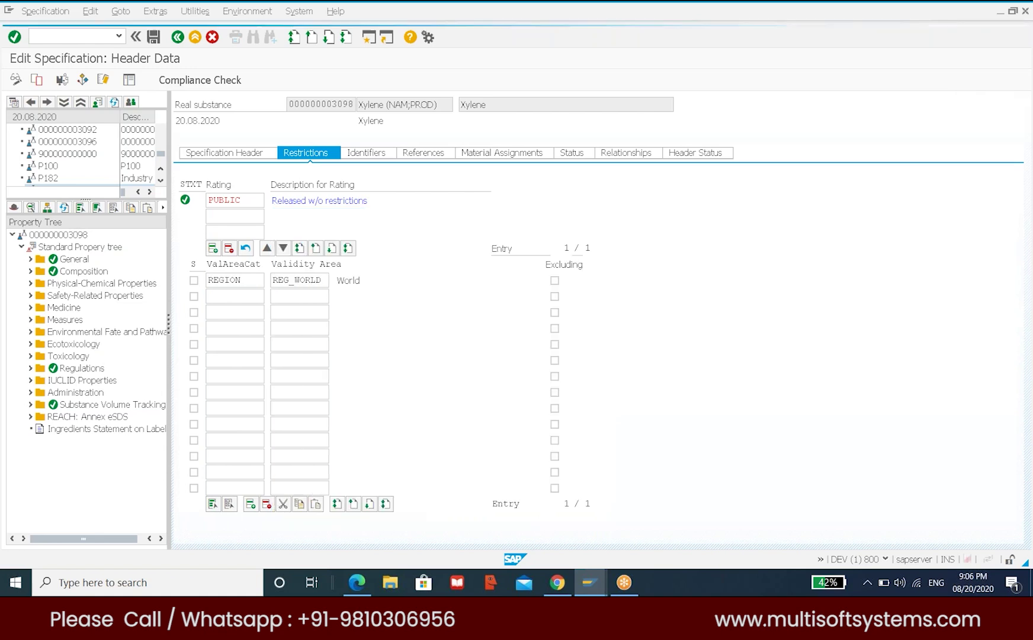
- Add a second REGION row with validity area BH (Bahrain) under the PUBLIC rating and save the specification
{"action": "left_click", "coordinate": [227, 298]}
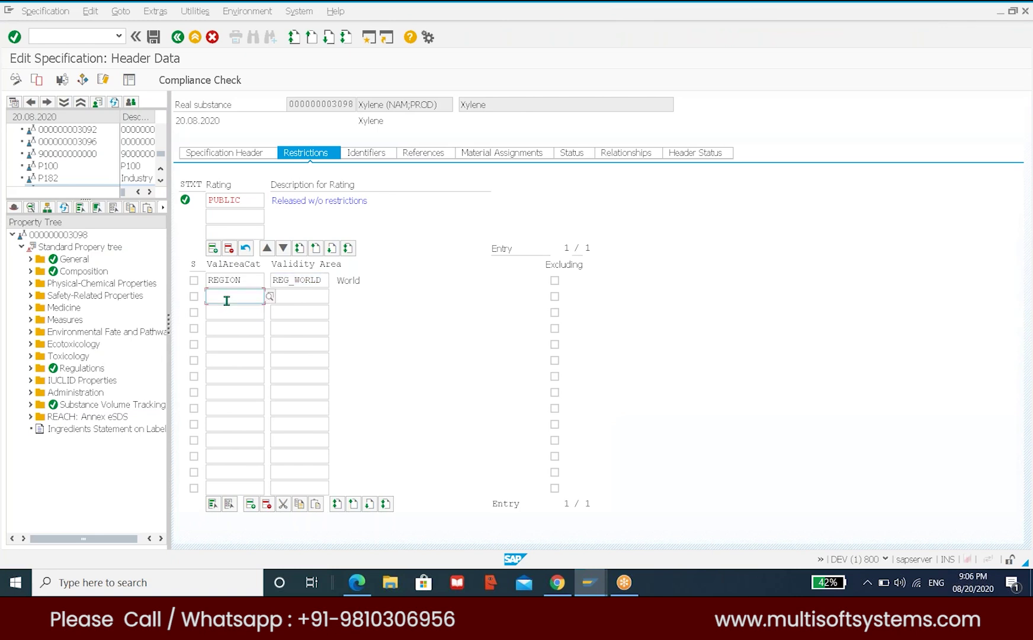
{"action": "type", "text": "R"}
{"action": "left_click", "coordinate": [228, 309]}
{"action": "left_click", "coordinate": [311, 297]}
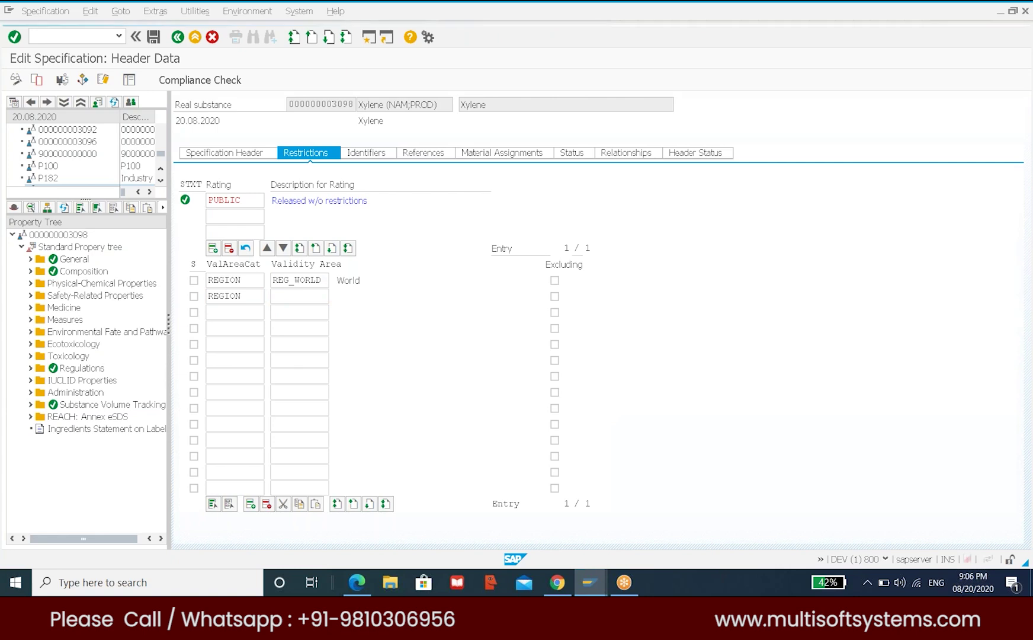
{"action": "key", "text": "F4"}
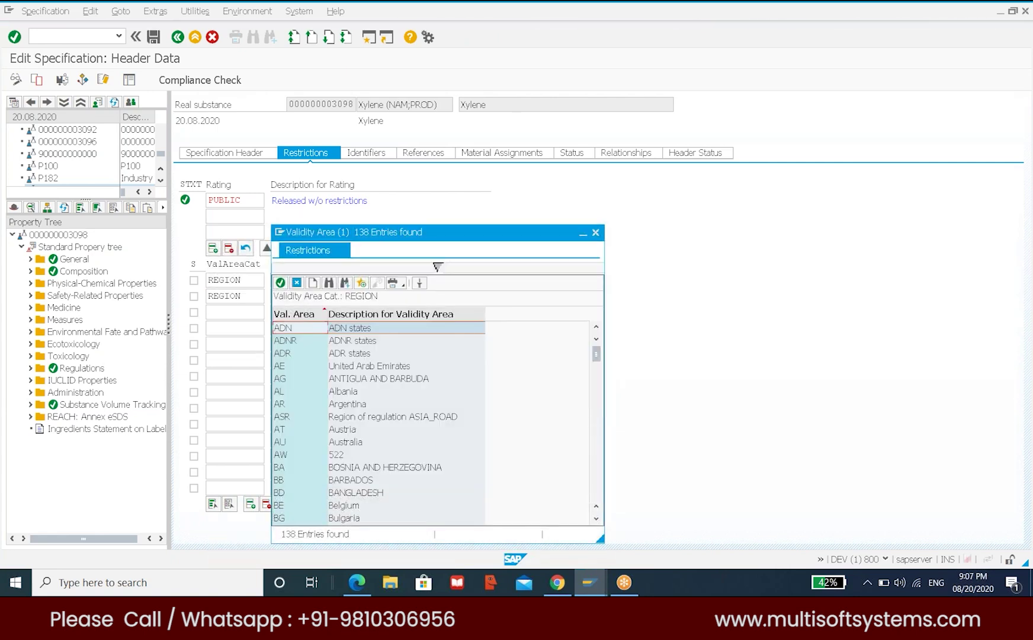
{"action": "key", "text": "Down"}
{"action": "key", "text": "Down"}
{"action": "key", "text": "Down"}
{"action": "key", "text": "Down"}
{"action": "key", "text": "Down"}
{"action": "key", "text": "Down"}
{"action": "key", "text": "Down"}
{"action": "key", "text": "Down"}
{"action": "key", "text": "Down"}
{"action": "key", "text": "Down"}
{"action": "key", "text": "Down"}
{"action": "key", "text": "Down"}
{"action": "key", "text": "Down"}
{"action": "key", "text": "Down"}
{"action": "key", "text": "Down"}
{"action": "key", "text": "Down"}
{"action": "key", "text": "Down"}
{"action": "key", "text": "Down"}
{"action": "key", "text": "Down"}
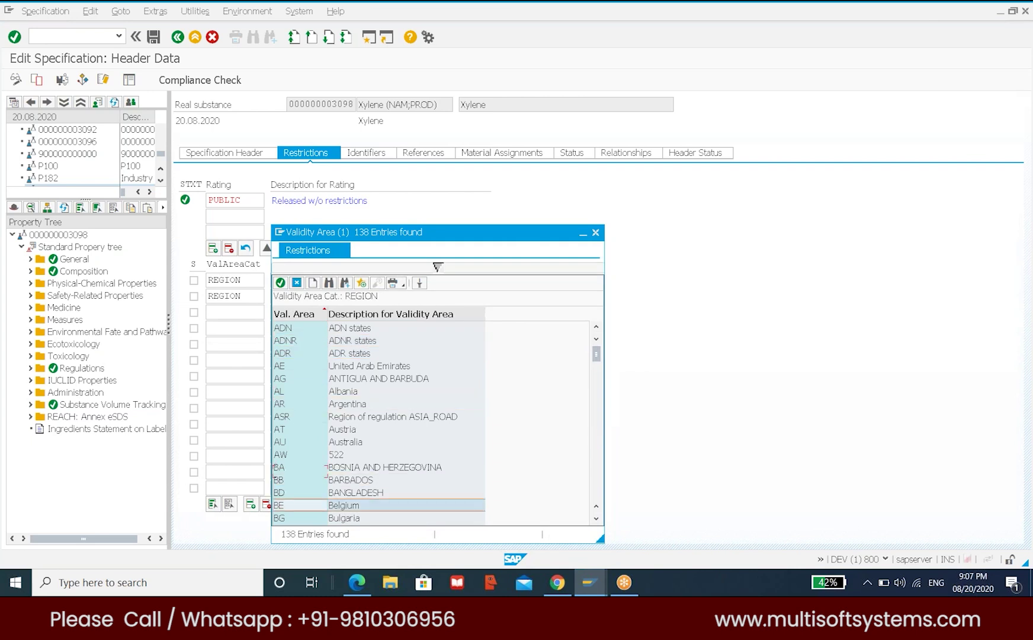
{"action": "key", "text": "Down"}
{"action": "key", "text": "Down"}
{"action": "key", "text": "Down"}
{"action": "key", "text": "Down"}
{"action": "key", "text": "Down"}
{"action": "double_click", "coordinate": [344, 404]}
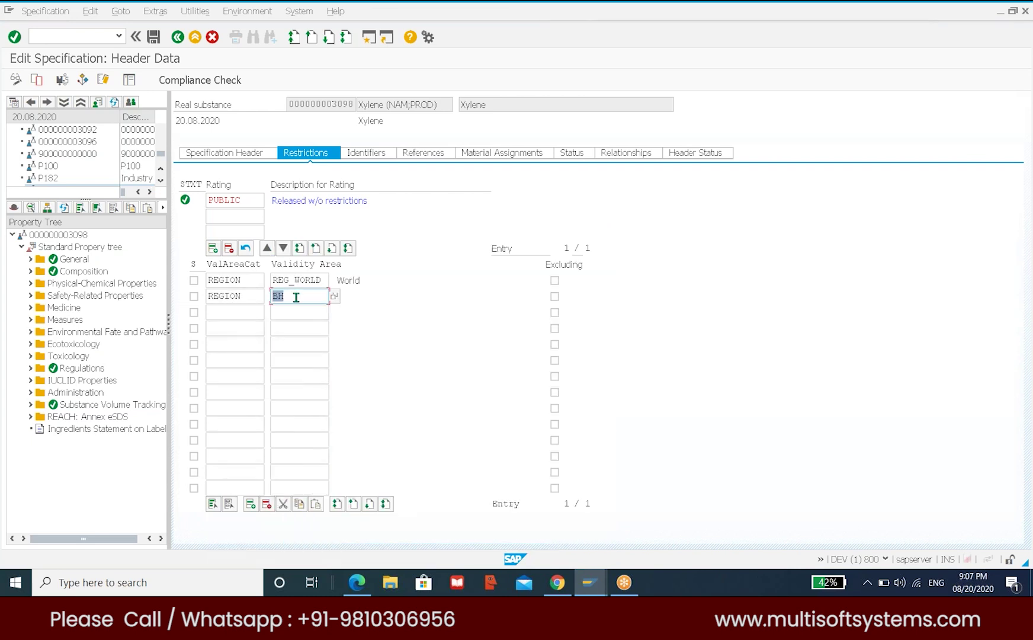
{"action": "left_click", "coordinate": [153, 37]}
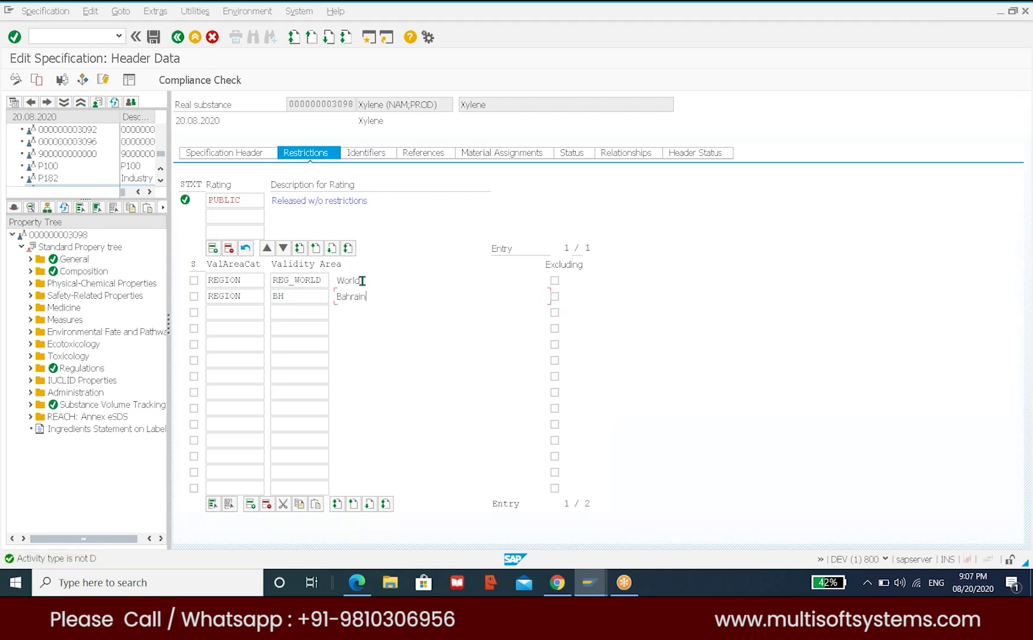
- Examine the validity area categories available for the World row and try its Excluding option on and off
{"action": "left_click", "coordinate": [224, 279]}
{"action": "left_click", "coordinate": [270, 280]}
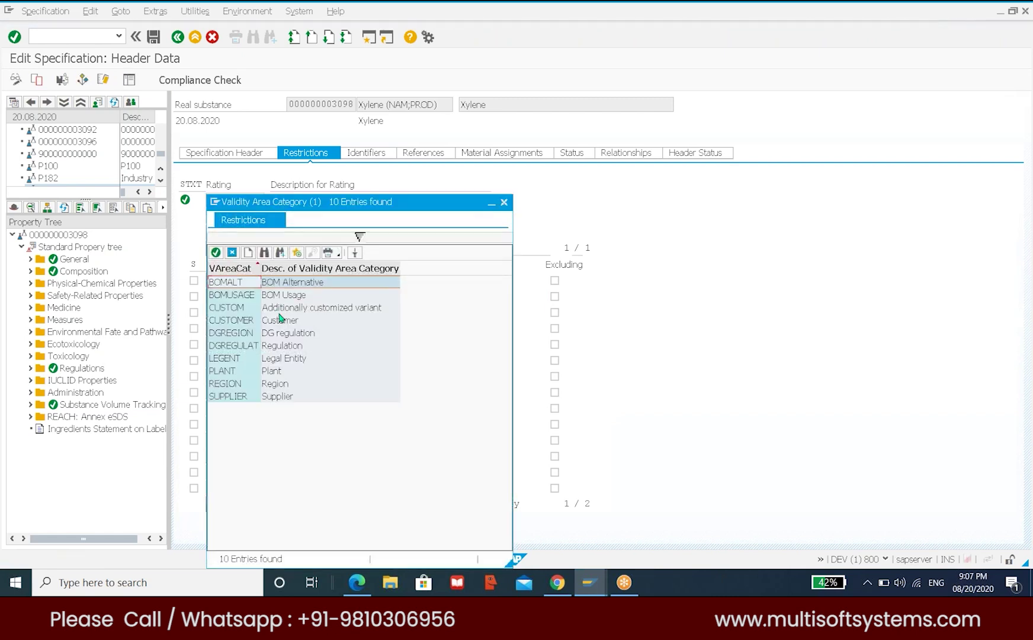
{"action": "left_click", "coordinate": [273, 373]}
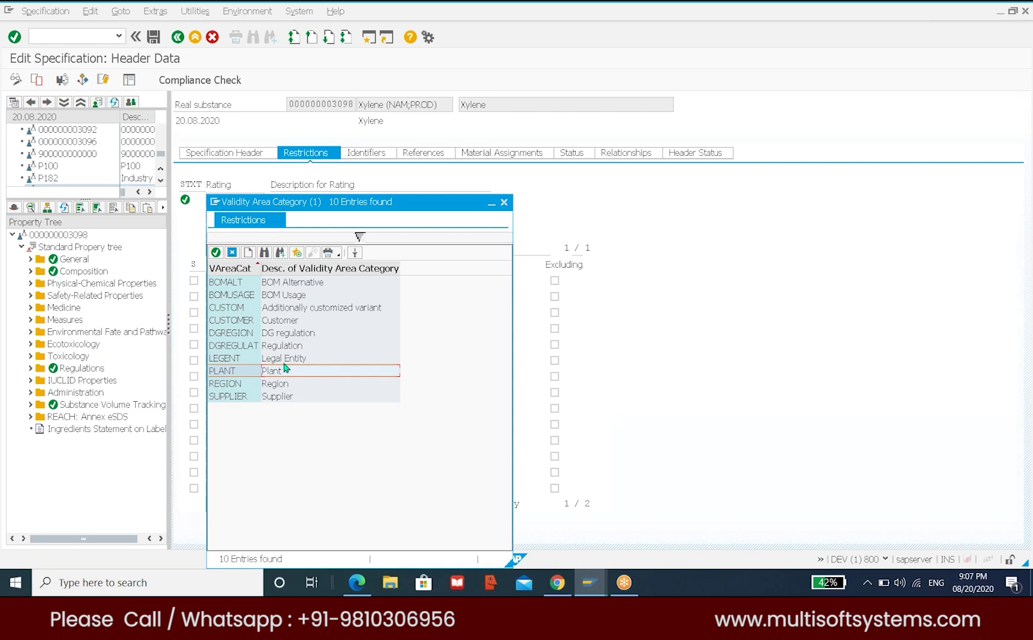
{"action": "key", "text": "Escape"}
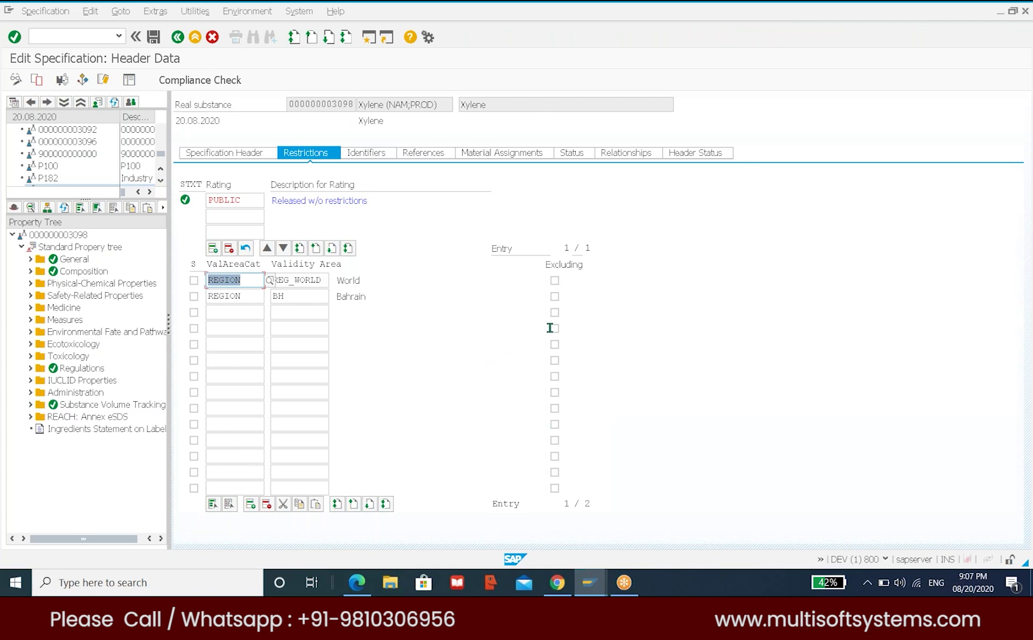
{"action": "left_click", "coordinate": [555, 282]}
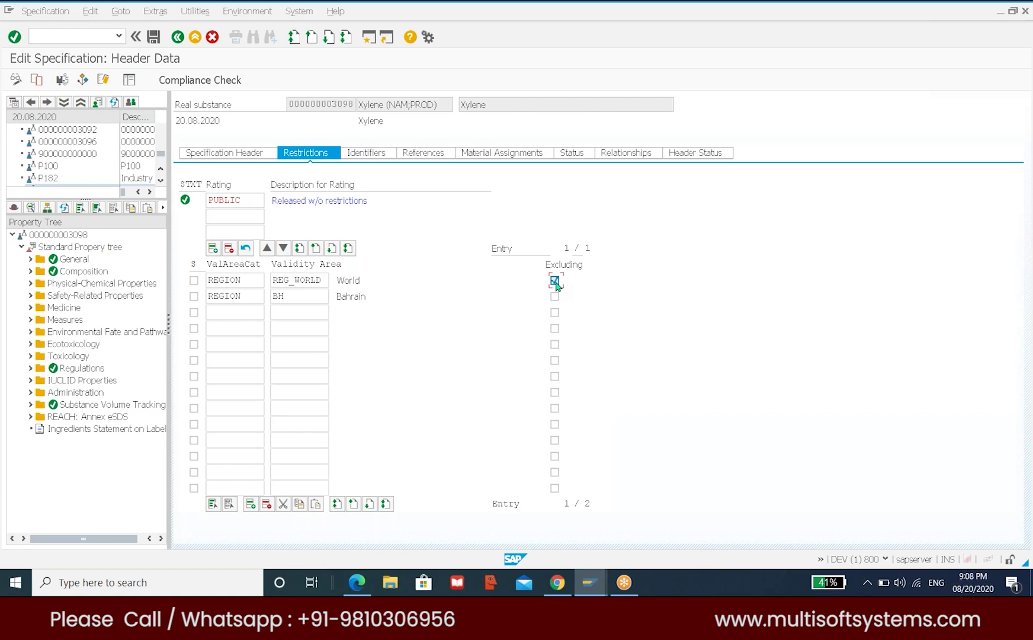
{"action": "left_click", "coordinate": [556, 282]}
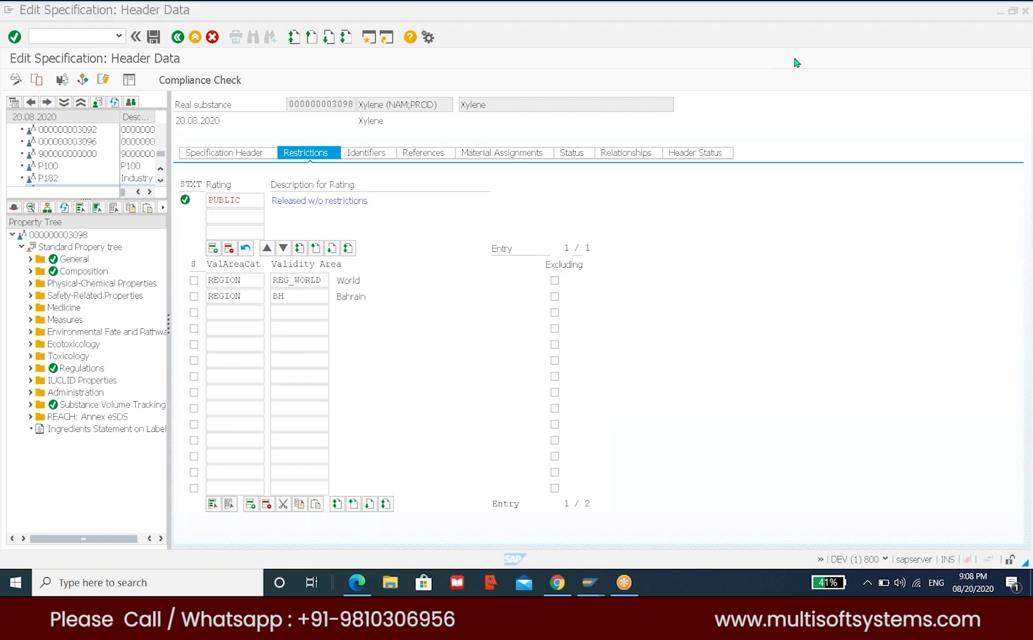
- Show the identifiers of the Xylene specification
{"action": "left_click", "coordinate": [367, 156]}
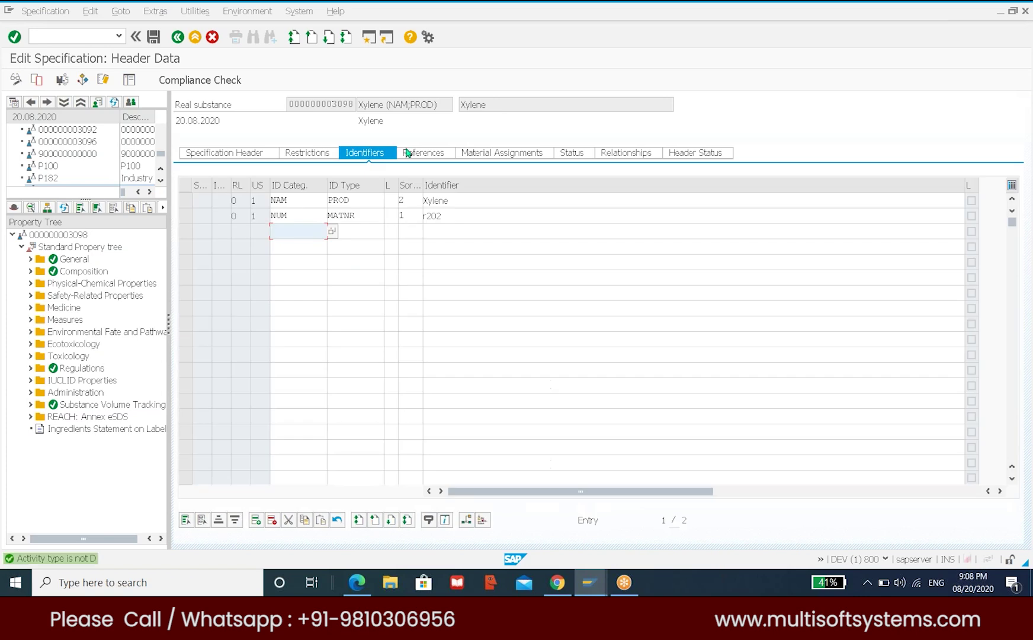
{"action": "left_click", "coordinate": [423, 155]}
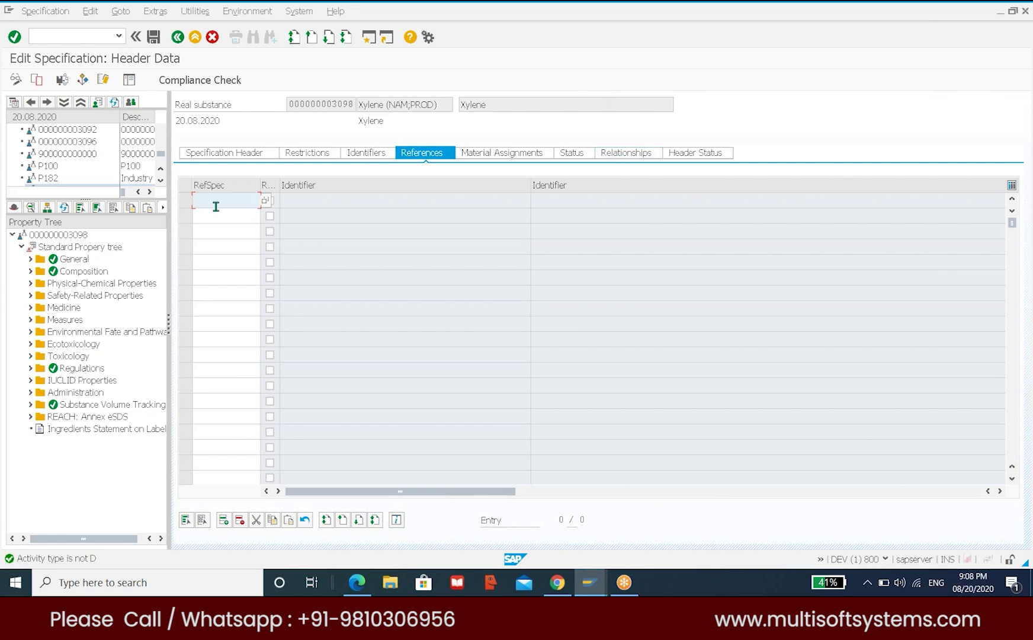
{"action": "left_click", "coordinate": [265, 200]}
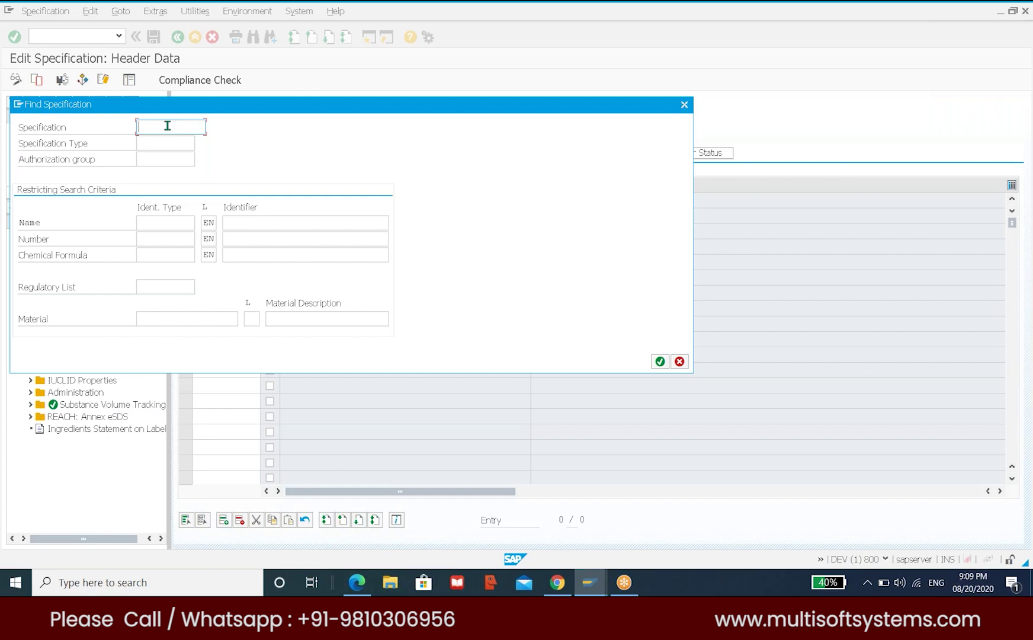
{"action": "type", "text": "00"}
{"action": "type", "text": "0000000000"}
{"action": "key", "text": "BackSpace"}
{"action": "key", "text": "BackSpace"}
{"action": "key", "text": "BackSpace"}
{"action": "key", "text": "BackSpace"}
{"action": "type", "text": "30"}
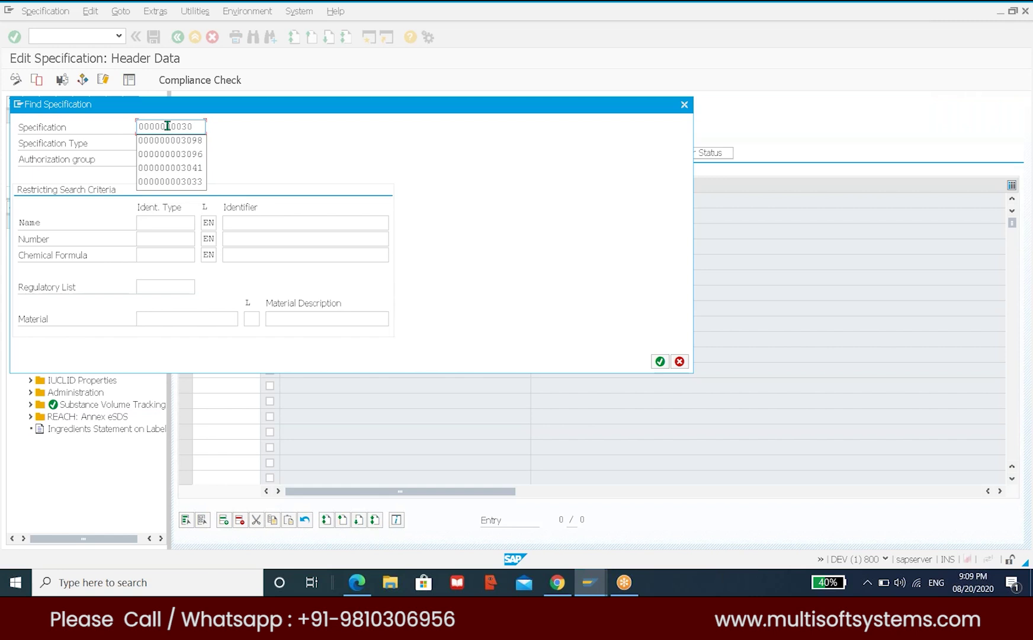
{"action": "type", "text": "92"}
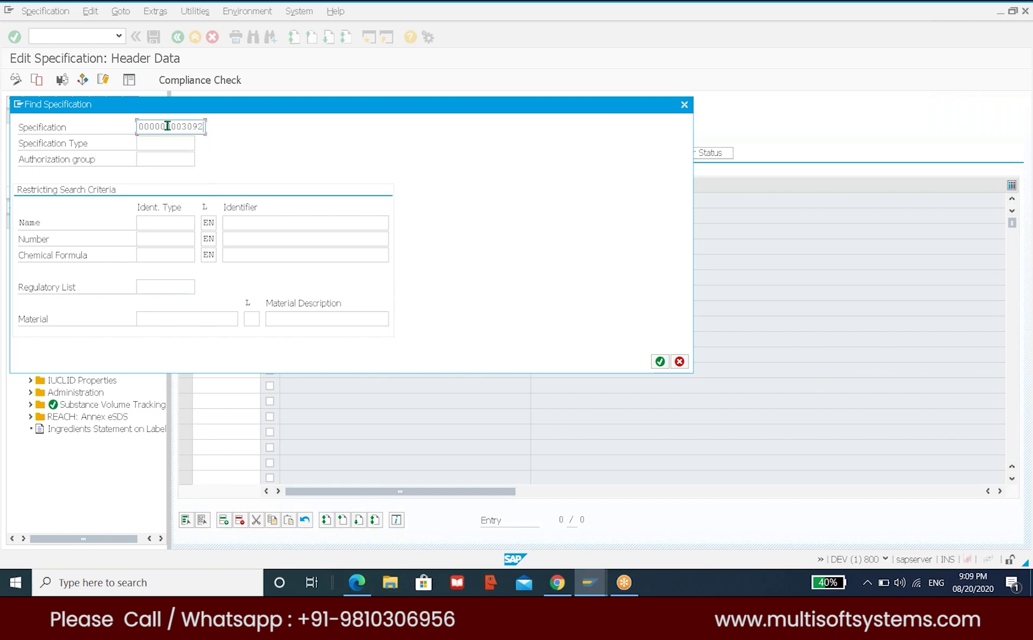
{"action": "key", "text": "Return"}
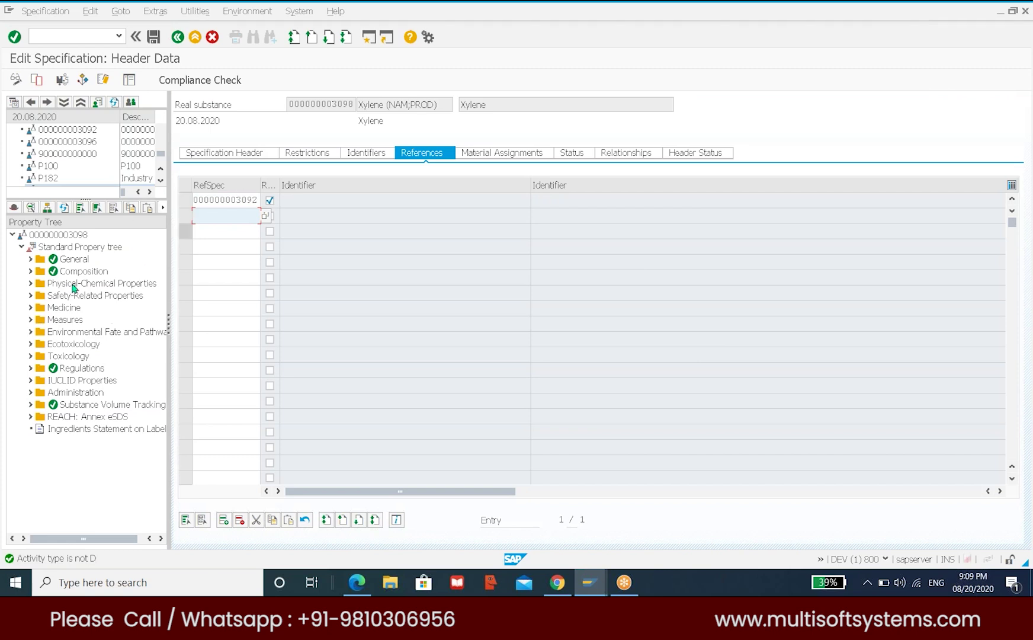
{"action": "left_click", "coordinate": [224, 200]}
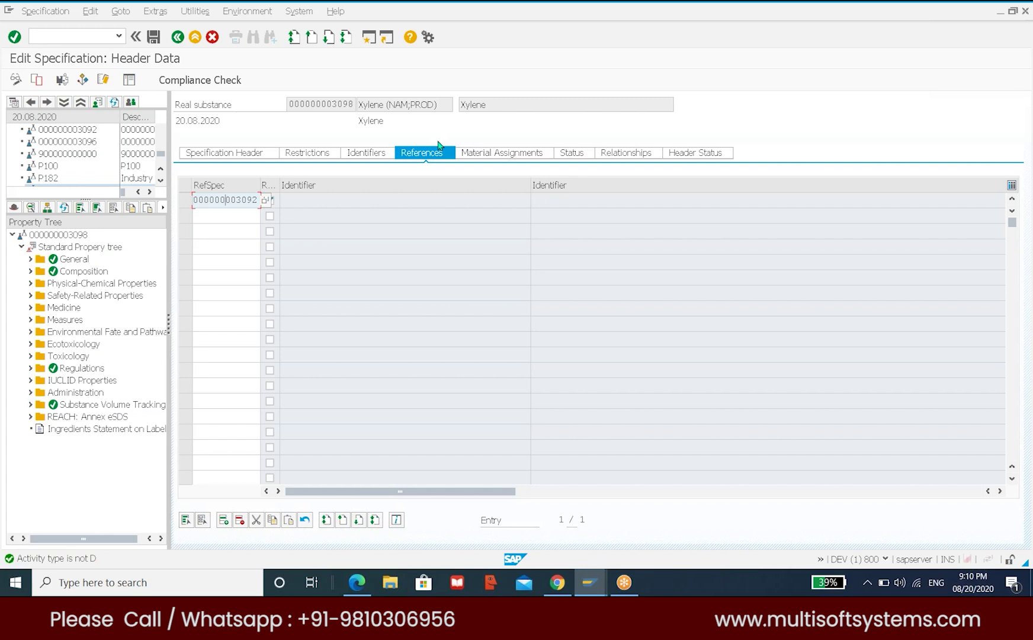
{"action": "left_click", "coordinate": [604, 153]}
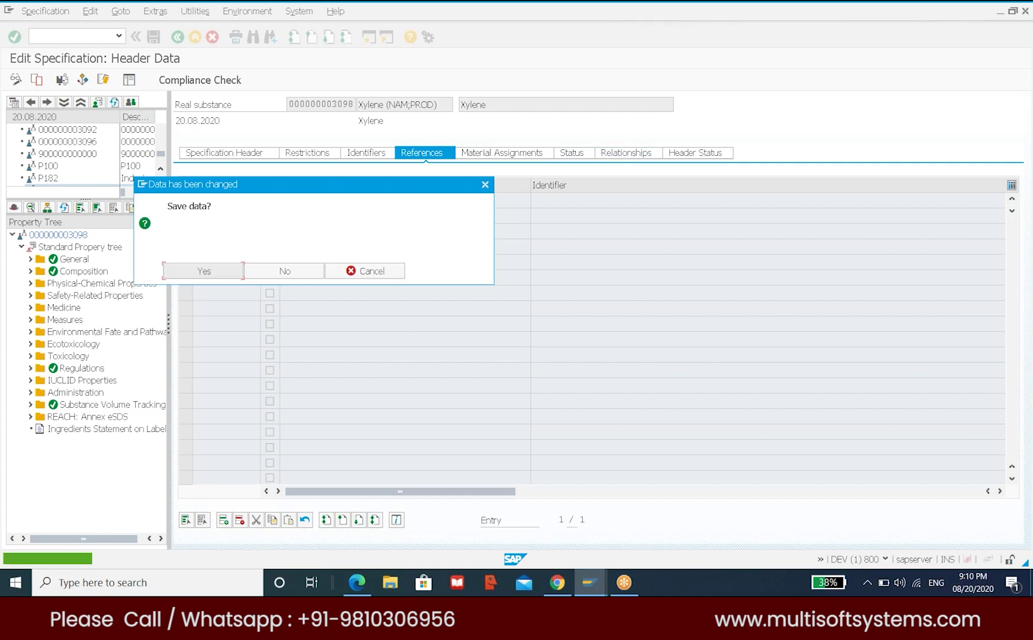
{"action": "left_click", "coordinate": [204, 273]}
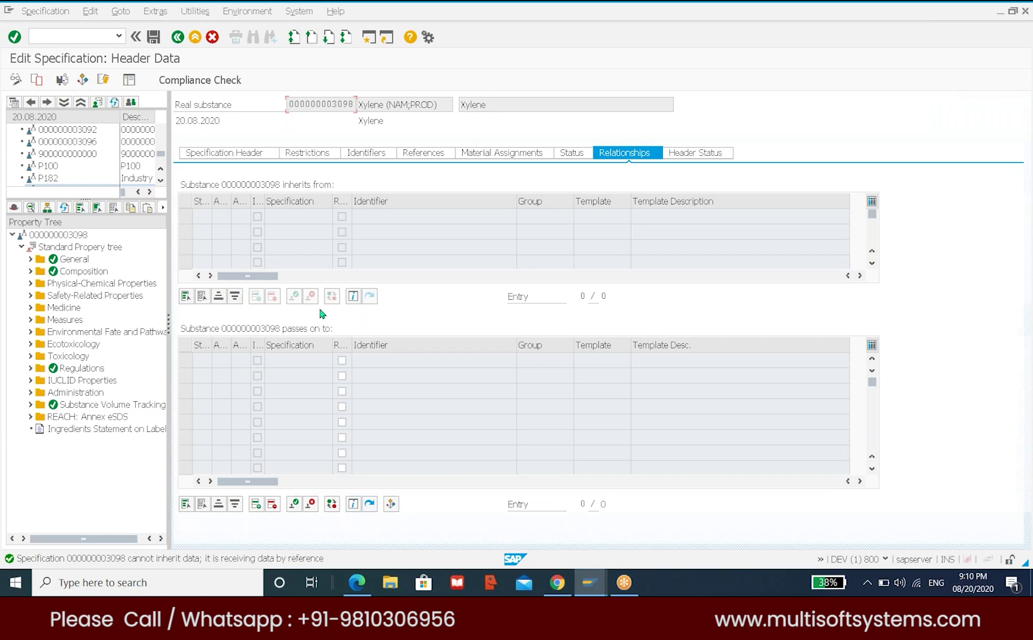
{"action": "left_click", "coordinate": [256, 503]}
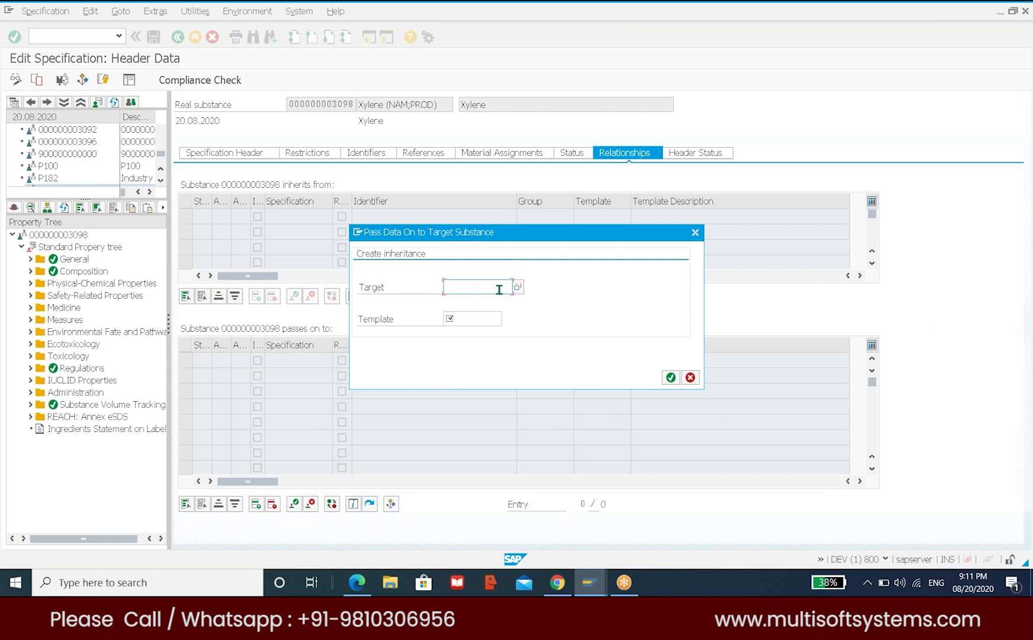
{"action": "left_click", "coordinate": [518, 287]}
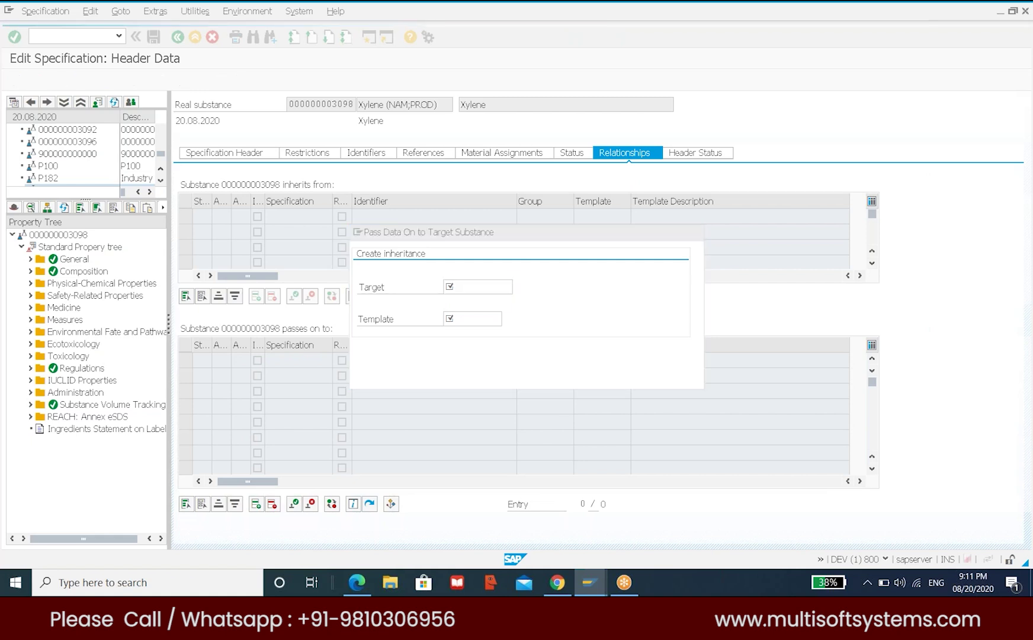
{"action": "left_click", "coordinate": [168, 126]}
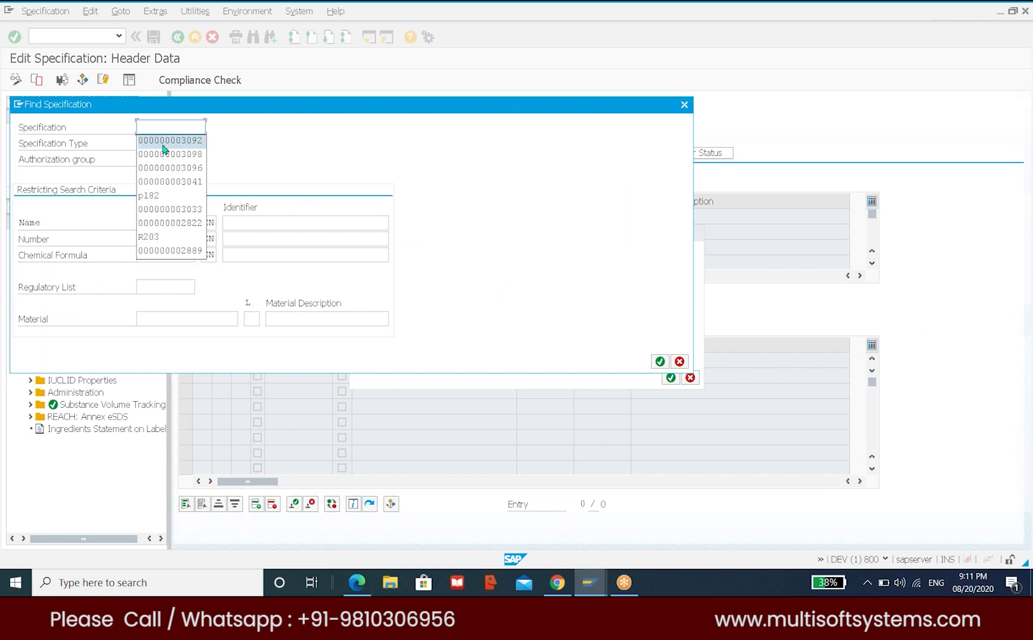
{"action": "left_click", "coordinate": [167, 168]}
{"action": "key", "text": "Return"}
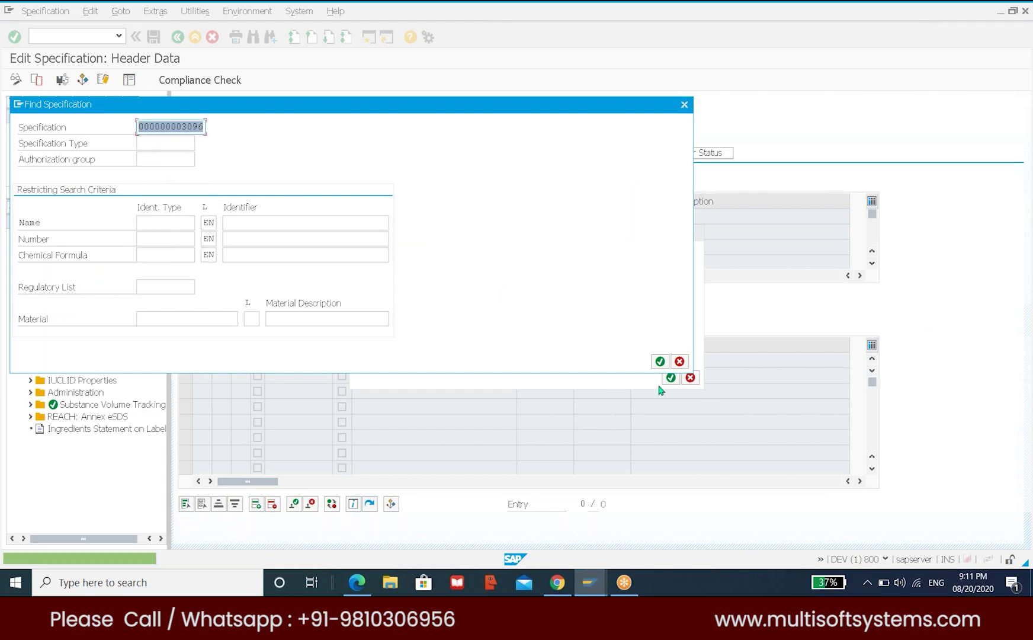
{"action": "left_click", "coordinate": [660, 362]}
{"action": "left_click", "coordinate": [475, 320]}
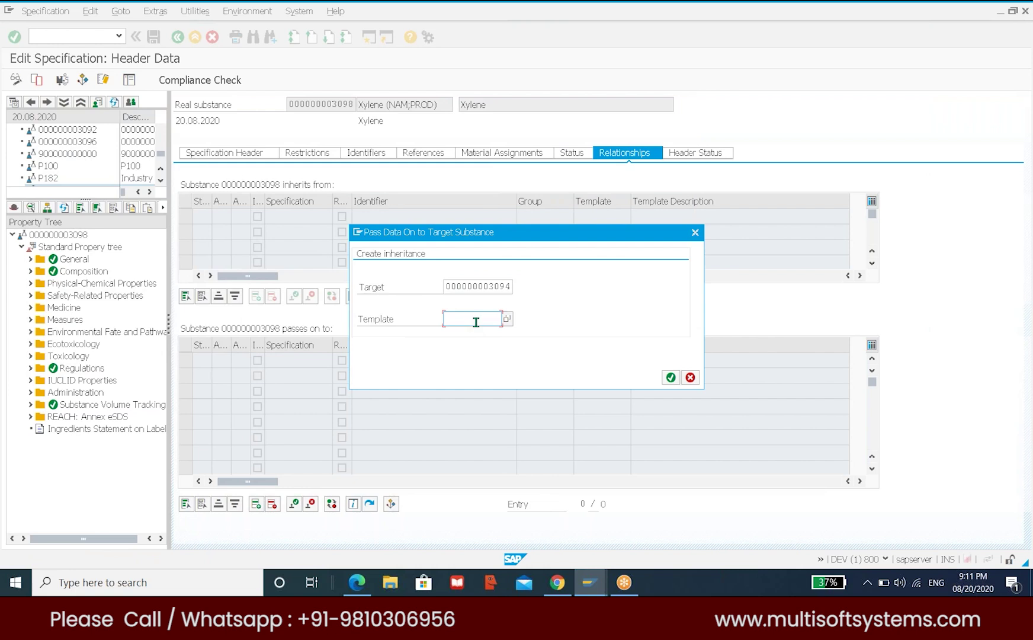
- Examine the standard inheritance templates available for the target substance and leave without creating the inheritance
{"action": "left_click", "coordinate": [507, 320]}
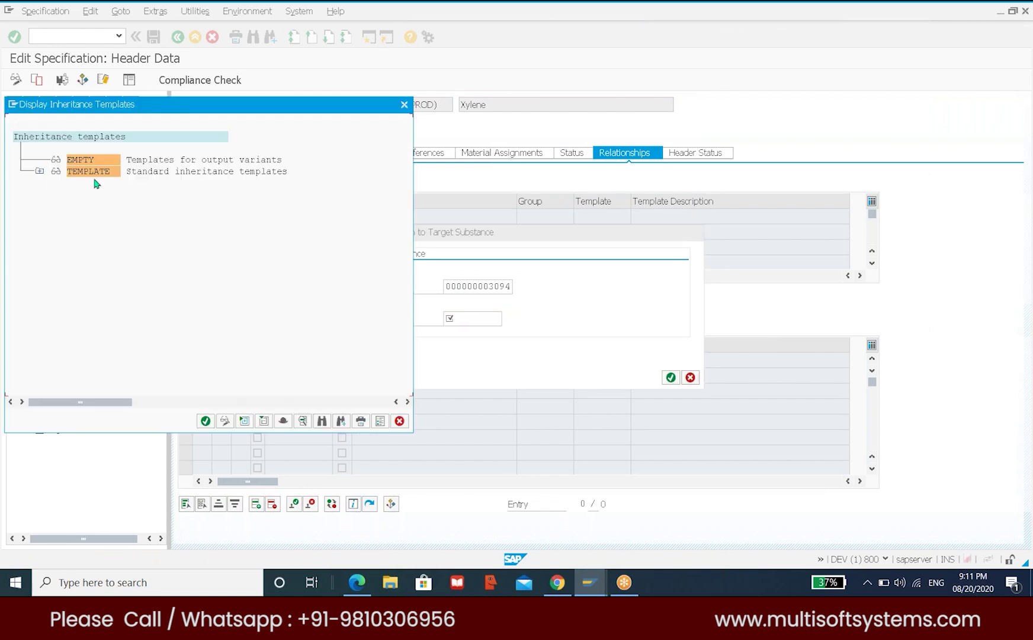
{"action": "left_click", "coordinate": [39, 171]}
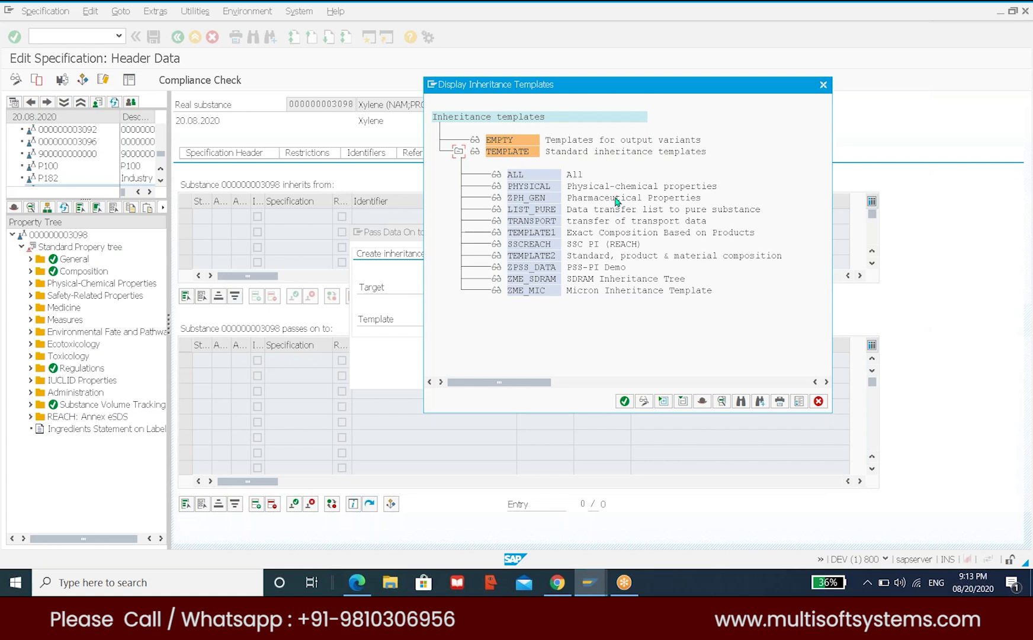
{"action": "left_click", "coordinate": [828, 88]}
{"action": "left_click", "coordinate": [697, 232]}
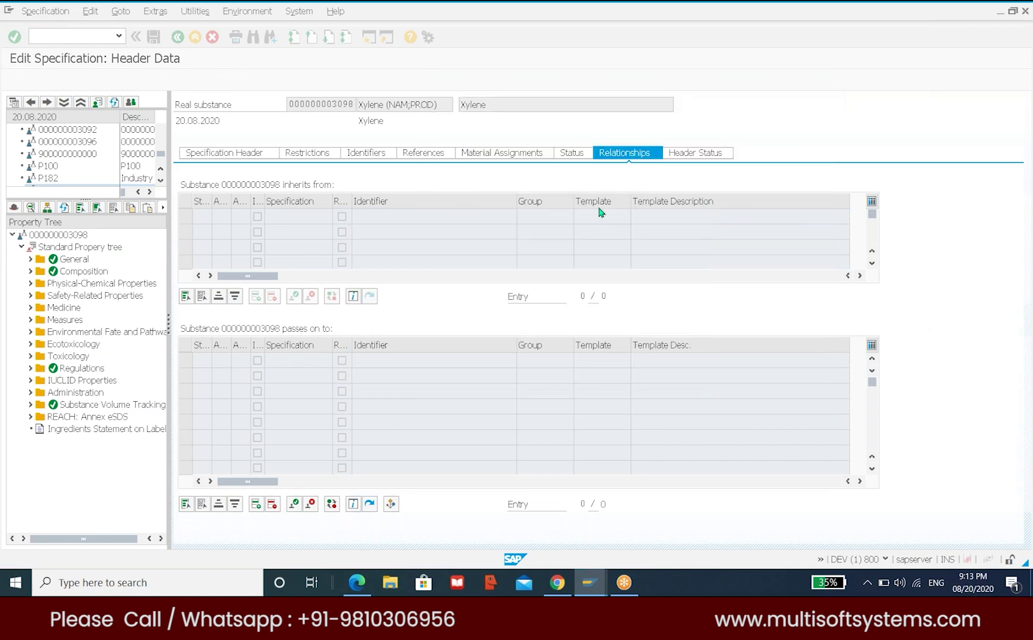
- Set the status of Xylene's CUSTOMER rating for REGION, validity area US, to FR (For Release)
{"action": "left_click", "coordinate": [572, 152]}
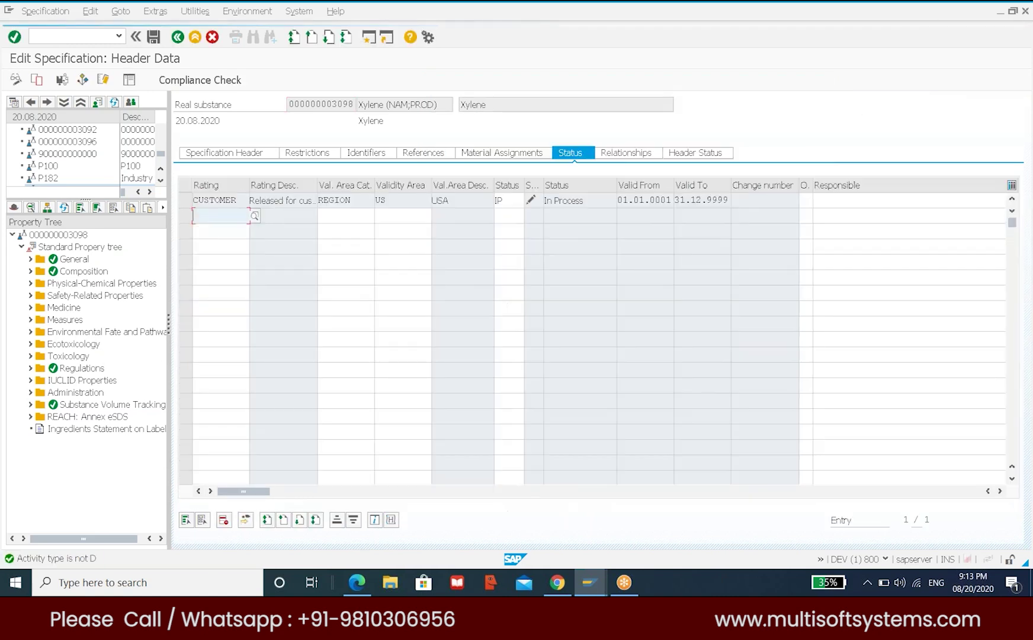
{"action": "left_click", "coordinate": [233, 200]}
{"action": "left_click", "coordinate": [339, 202]}
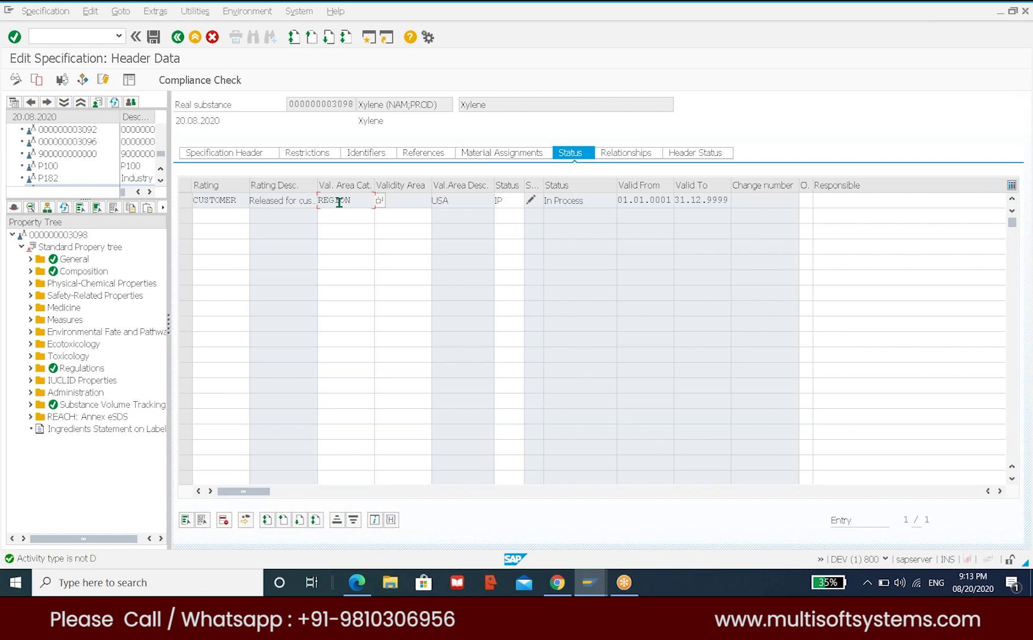
{"action": "left_click", "coordinate": [398, 200]}
{"action": "type", "text": "US"}
{"action": "key", "text": "Tab"}
{"action": "left_click", "coordinate": [511, 204]}
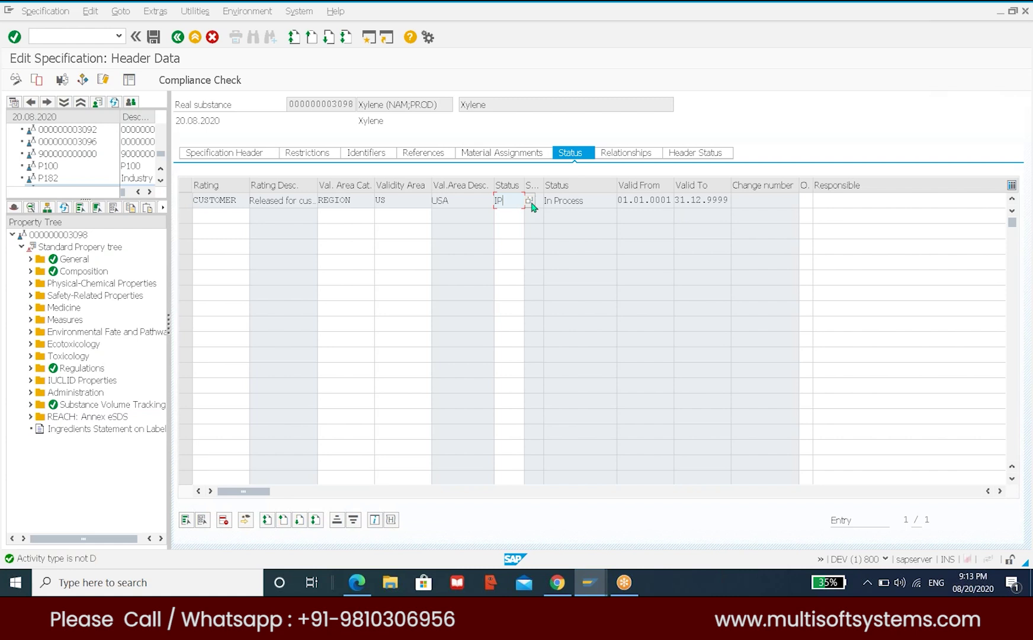
{"action": "left_click", "coordinate": [530, 202]}
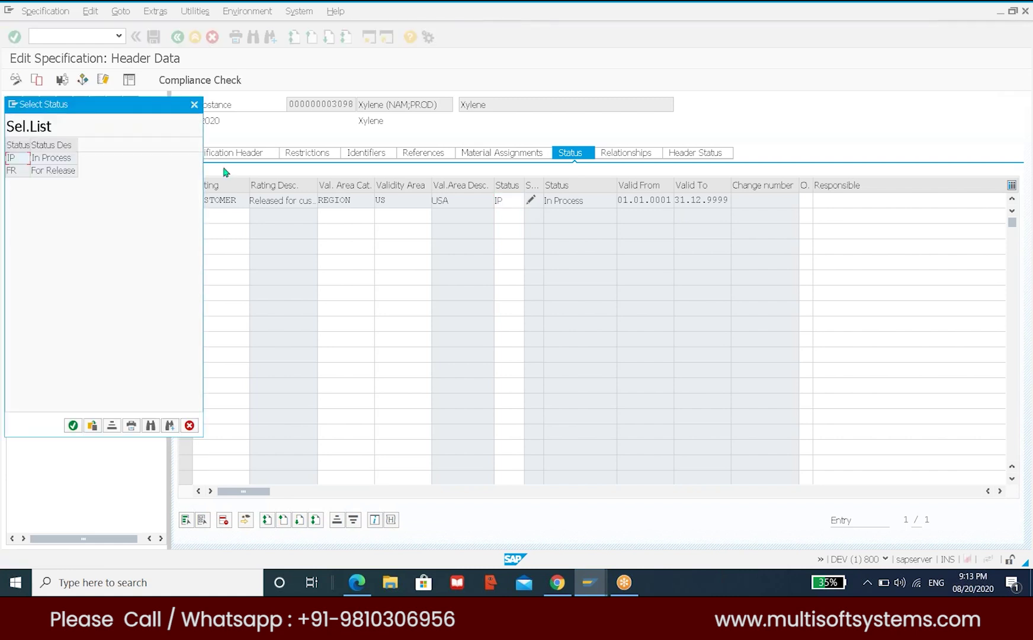
{"action": "double_click", "coordinate": [50, 170]}
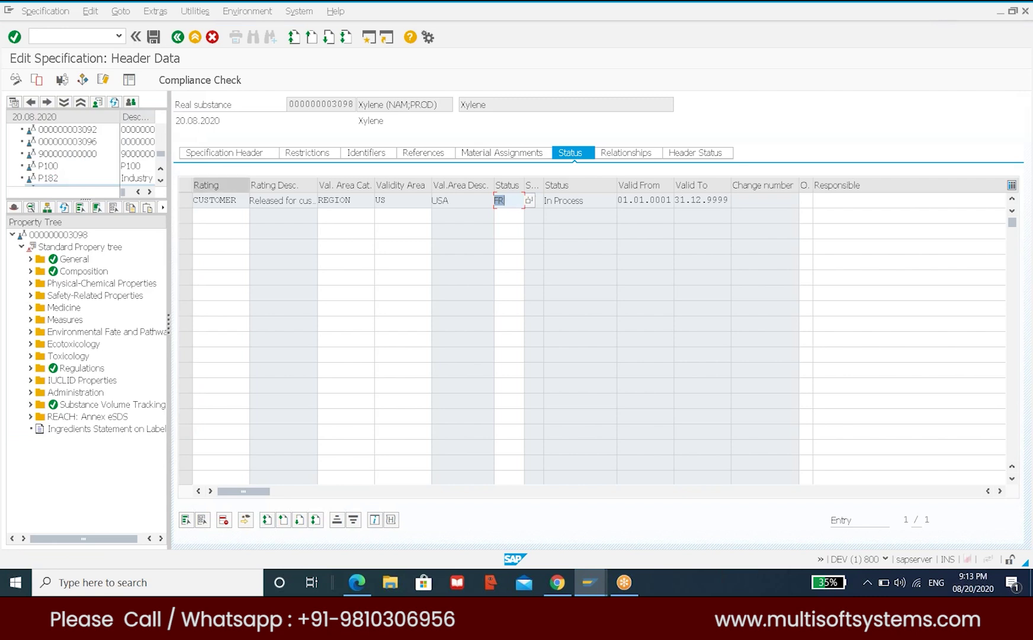
{"action": "key", "text": "Return"}
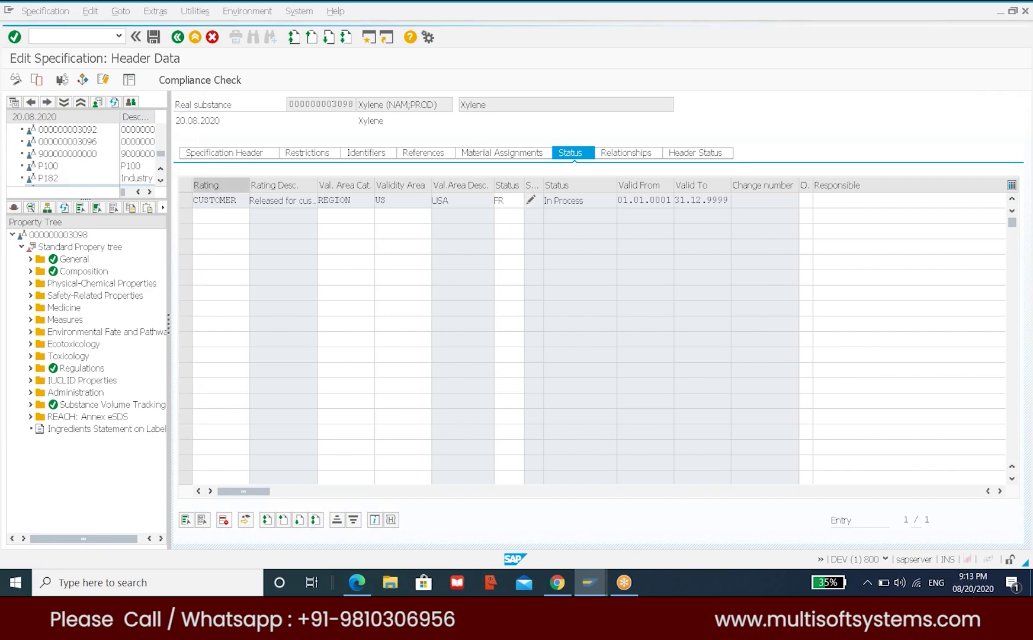
- Review the follow-on statuses of the CUSTOMER row for the US and set its status to RE (Released)
{"action": "left_click", "coordinate": [507, 200]}
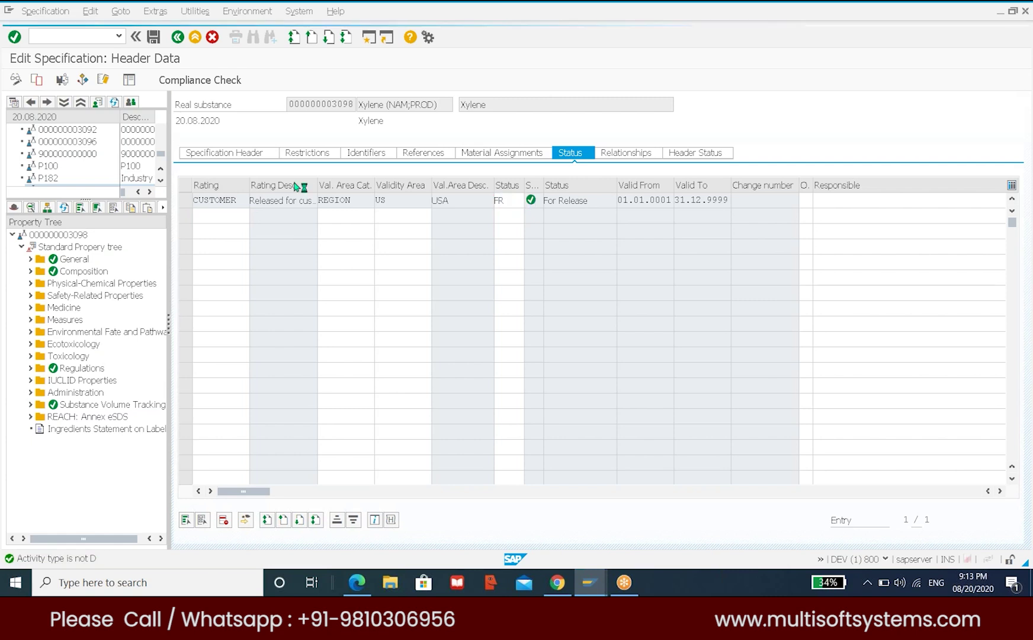
{"action": "key", "text": "F4"}
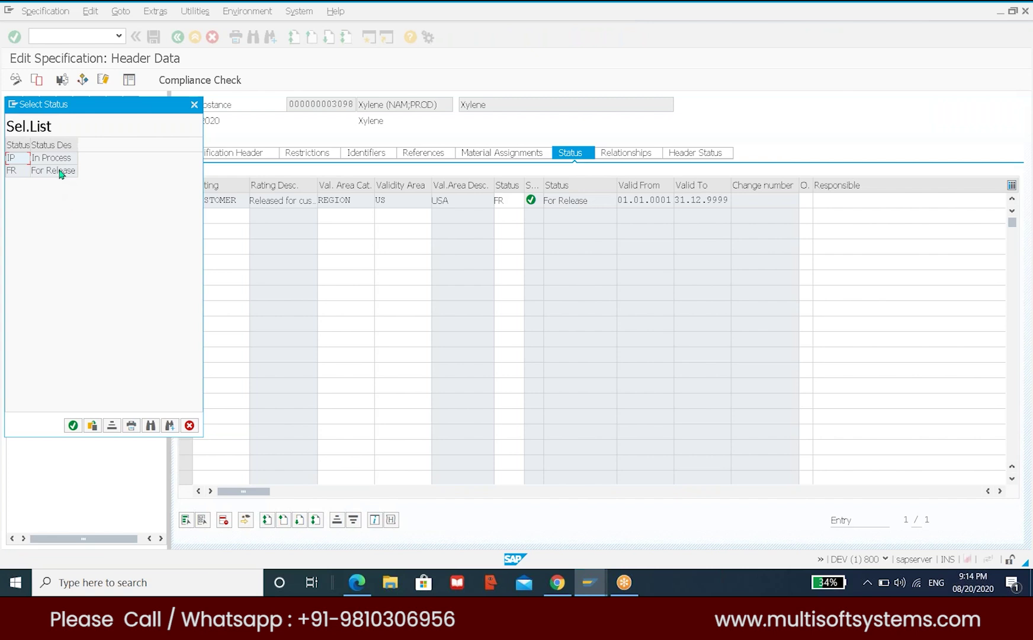
{"action": "double_click", "coordinate": [60, 172]}
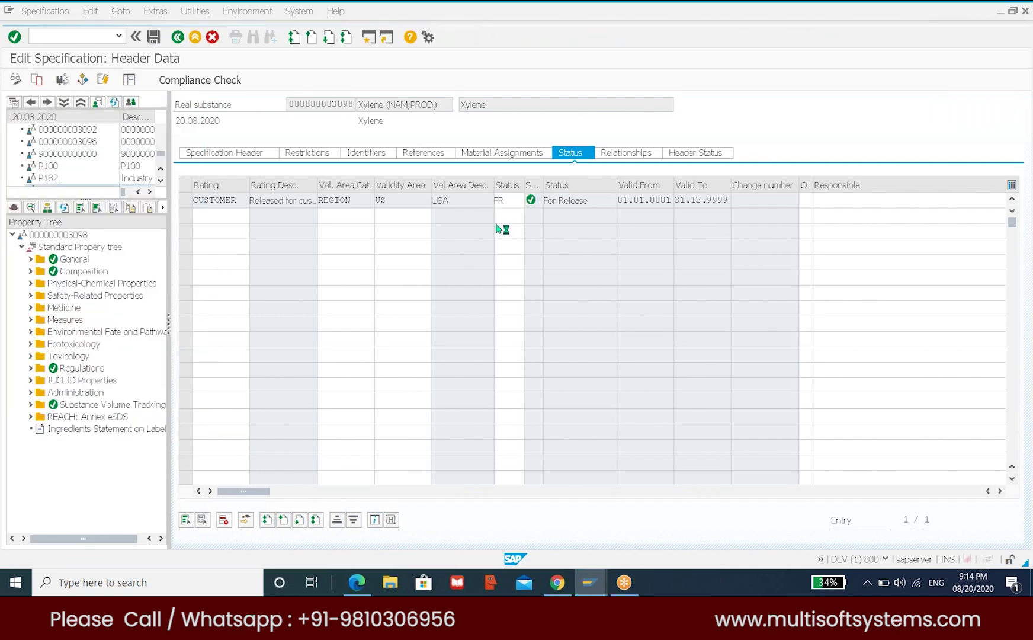
{"action": "left_click", "coordinate": [517, 203]}
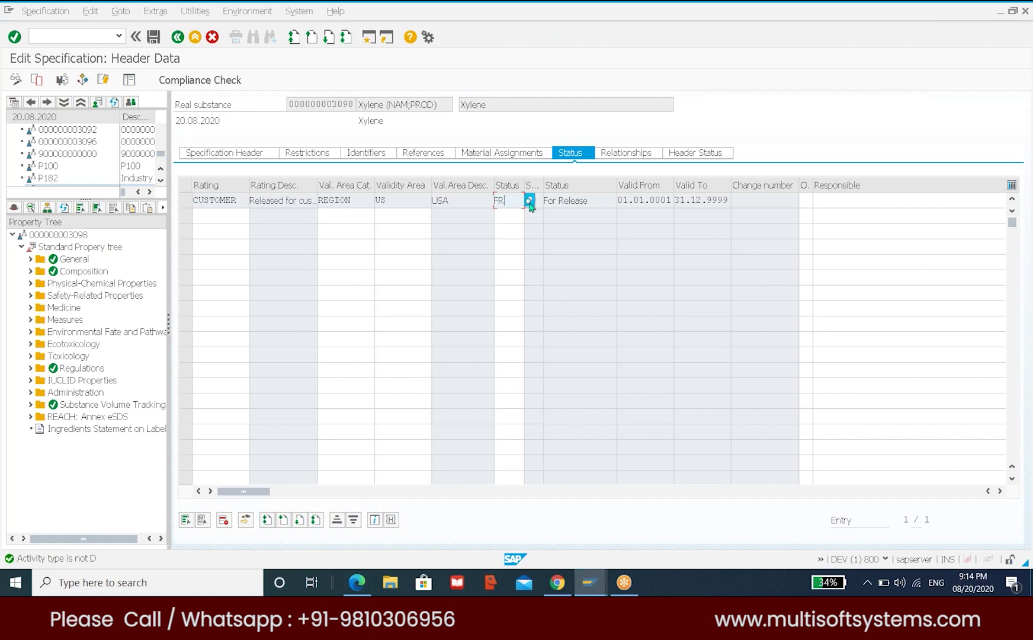
{"action": "key", "text": "F4"}
{"action": "double_click", "coordinate": [59, 183]}
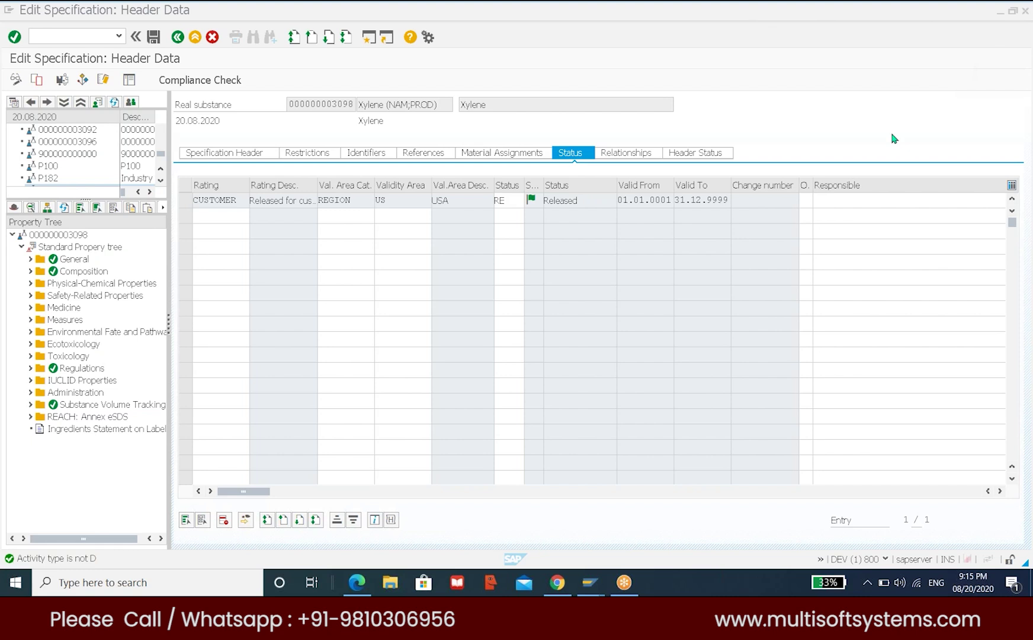
- Examine which header statuses are selectable for the Xylene specification and close the list without choosing one
{"action": "left_click", "coordinate": [703, 155]}
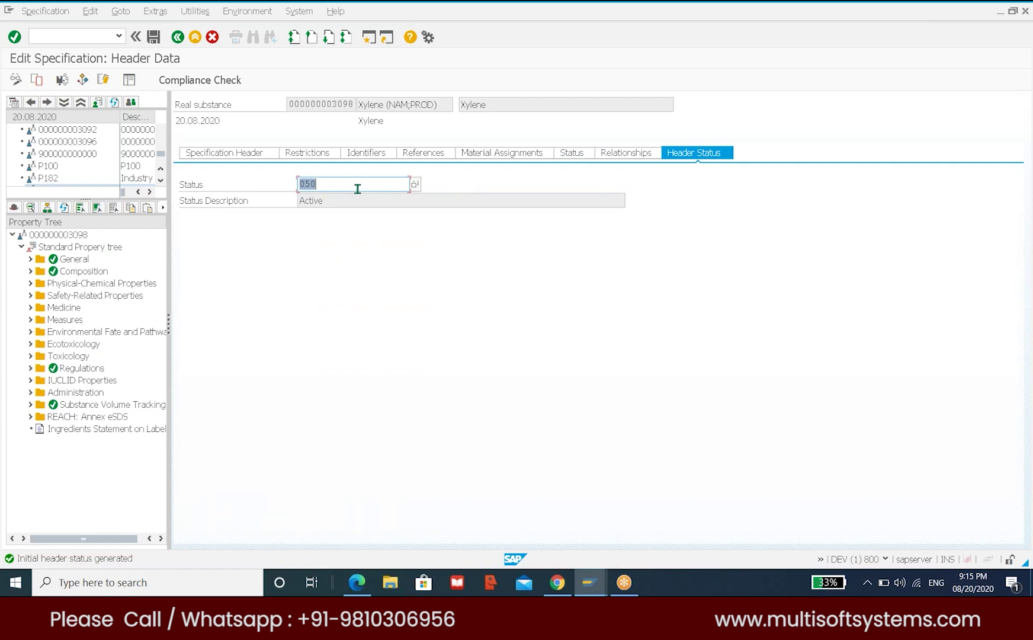
{"action": "left_click", "coordinate": [415, 185]}
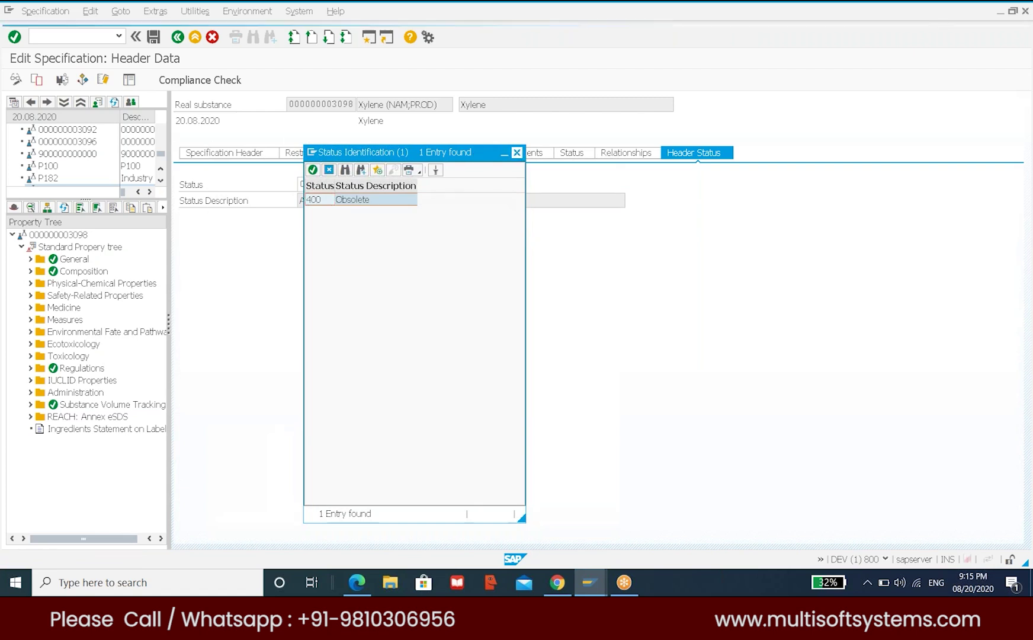
{"action": "left_click", "coordinate": [517, 153]}
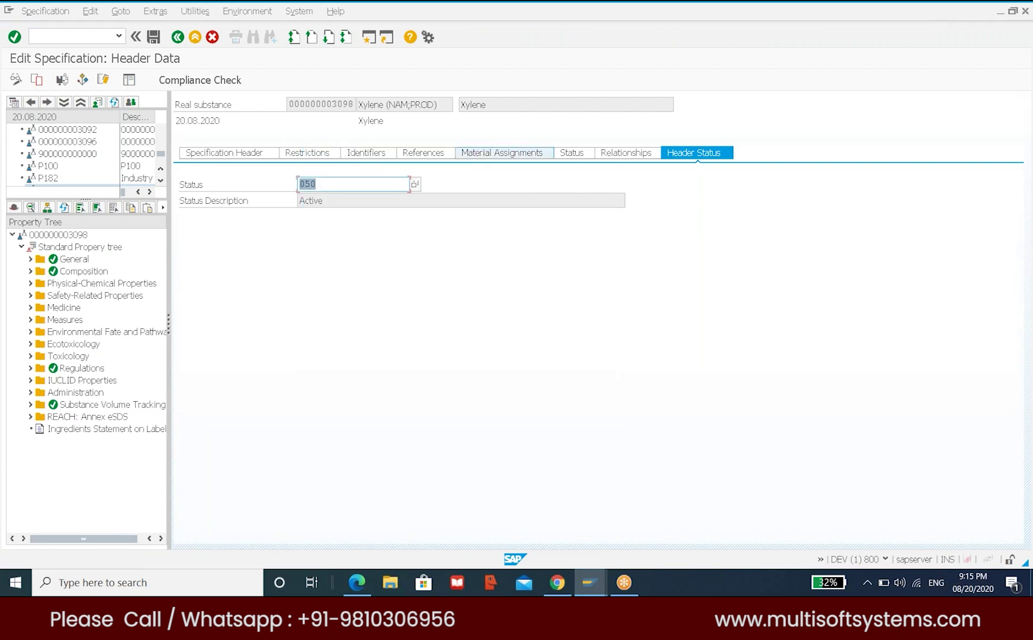